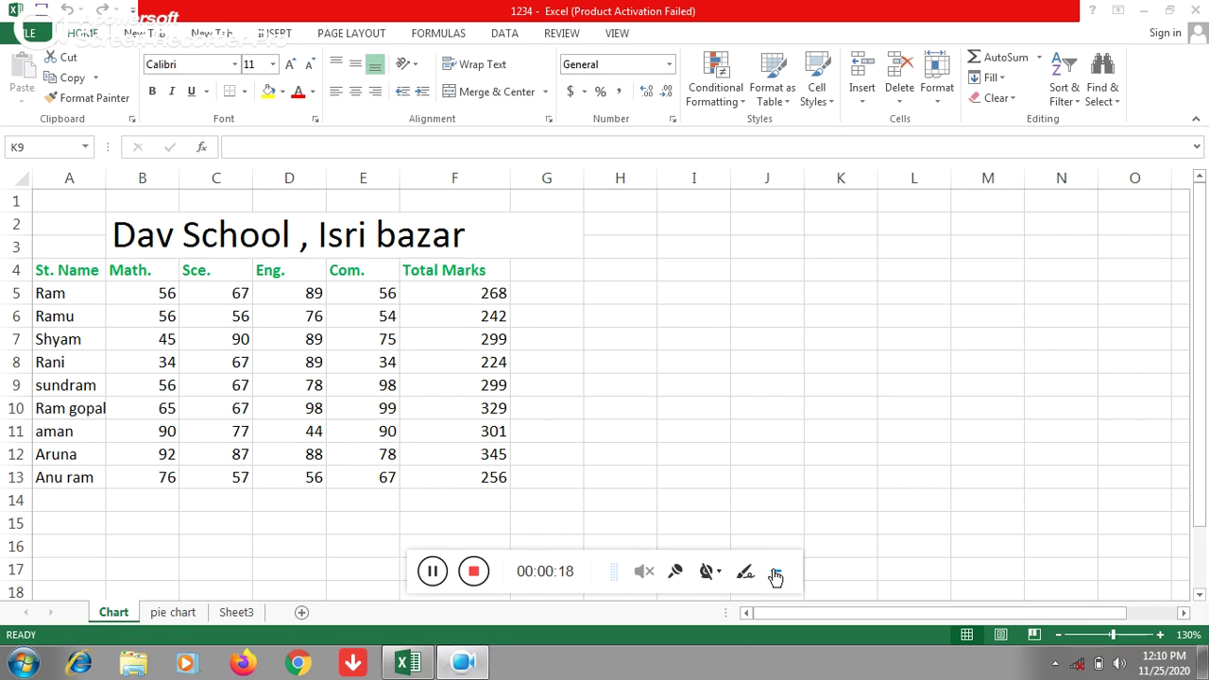
# Step: Select the marks in B5:E13 and start a Between highlight-cells rule
pyautogui.click(776, 576)
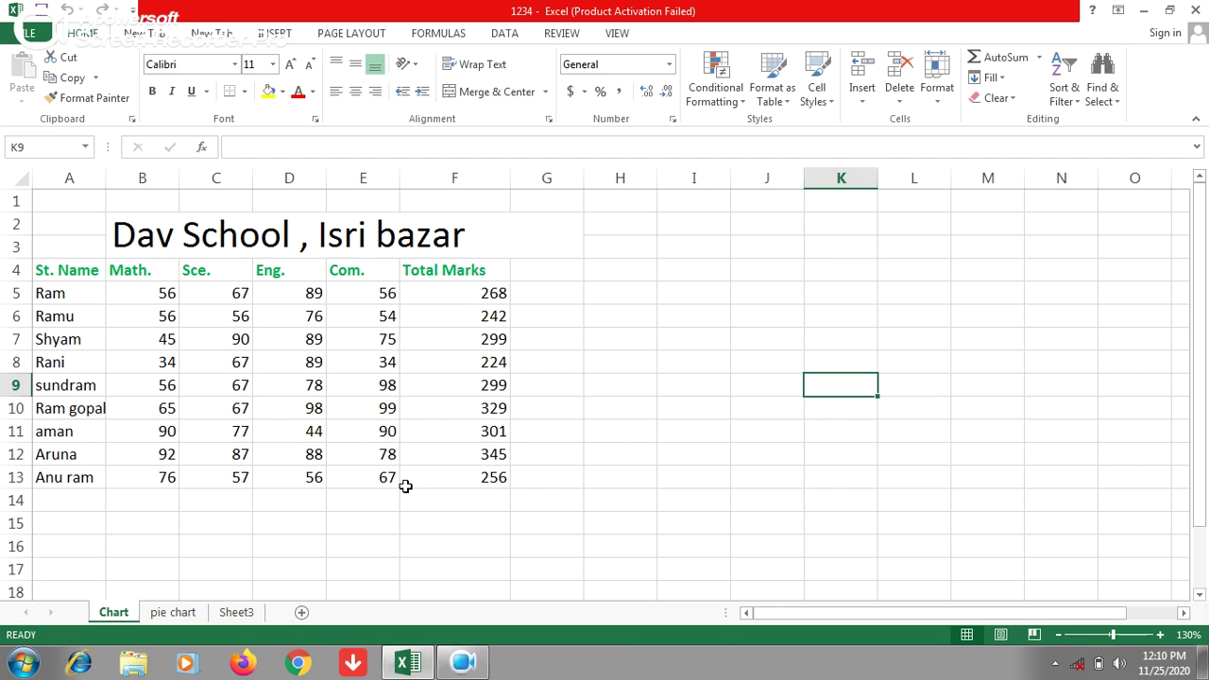
pyautogui.moveTo(132, 293); pyautogui.dragTo(361, 476)
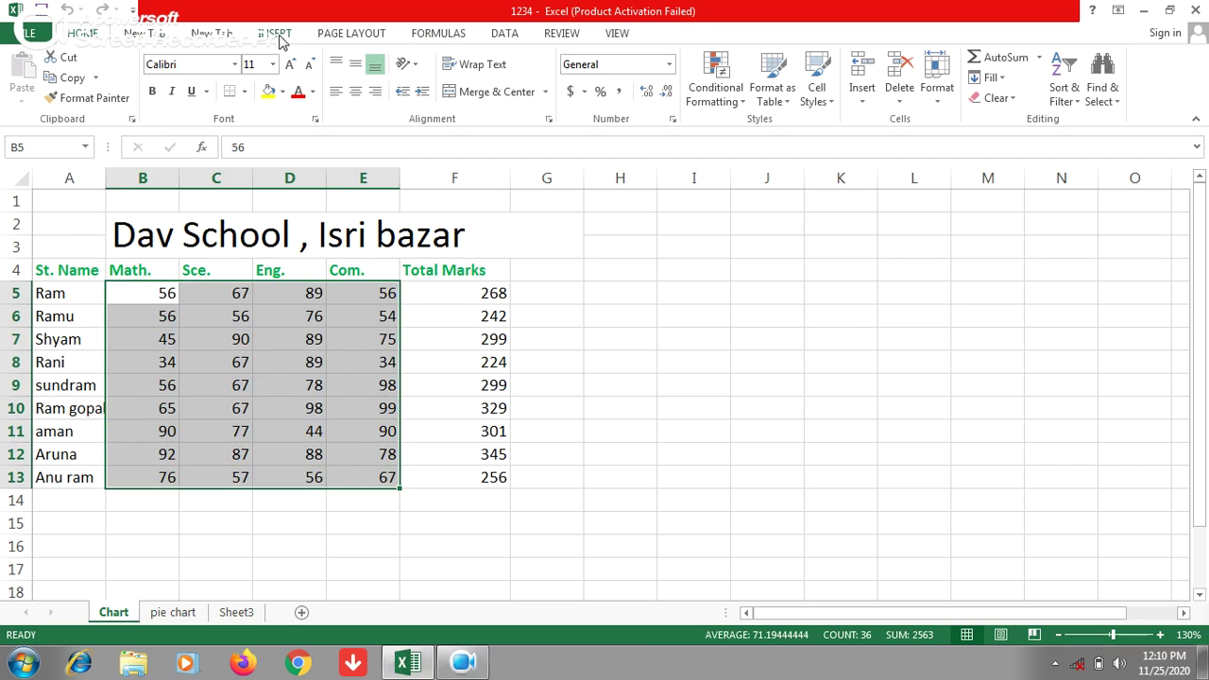
pyautogui.click(746, 104)
pyautogui.moveTo(774, 130)
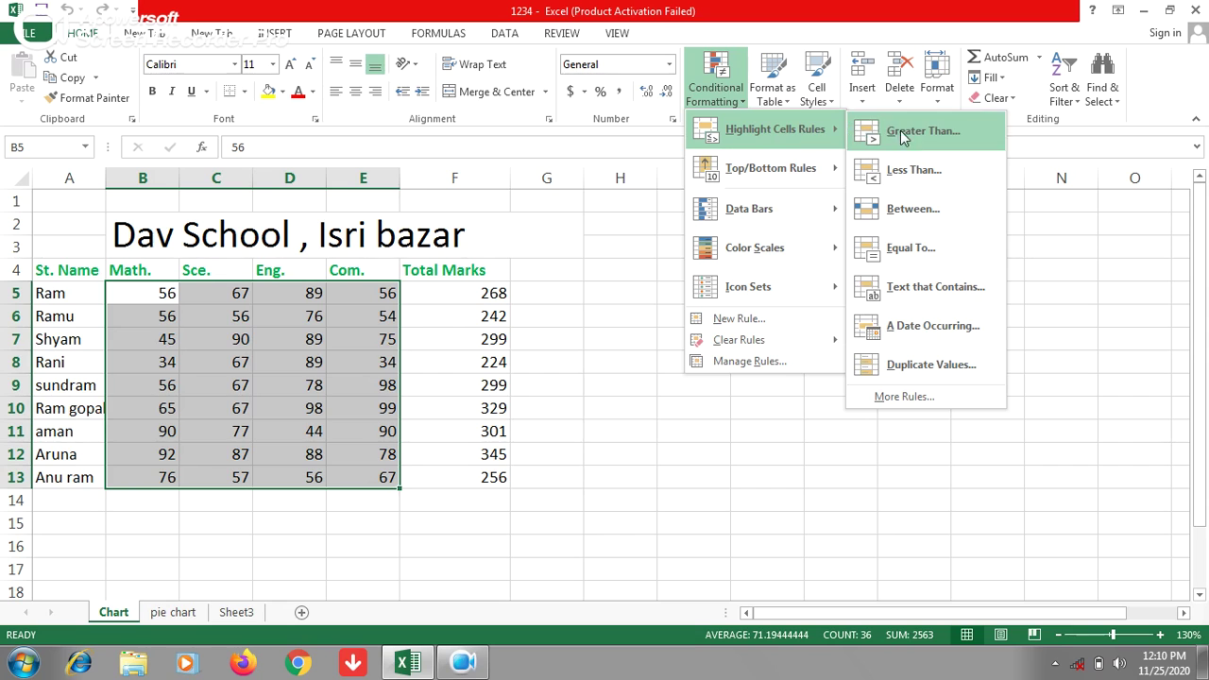
pyautogui.click(904, 209)
# Step: Set the Between rule bounds to 1 and 44 and list the highlight styles
pyautogui.moveTo(194, 280); pyautogui.dragTo(948, 243)
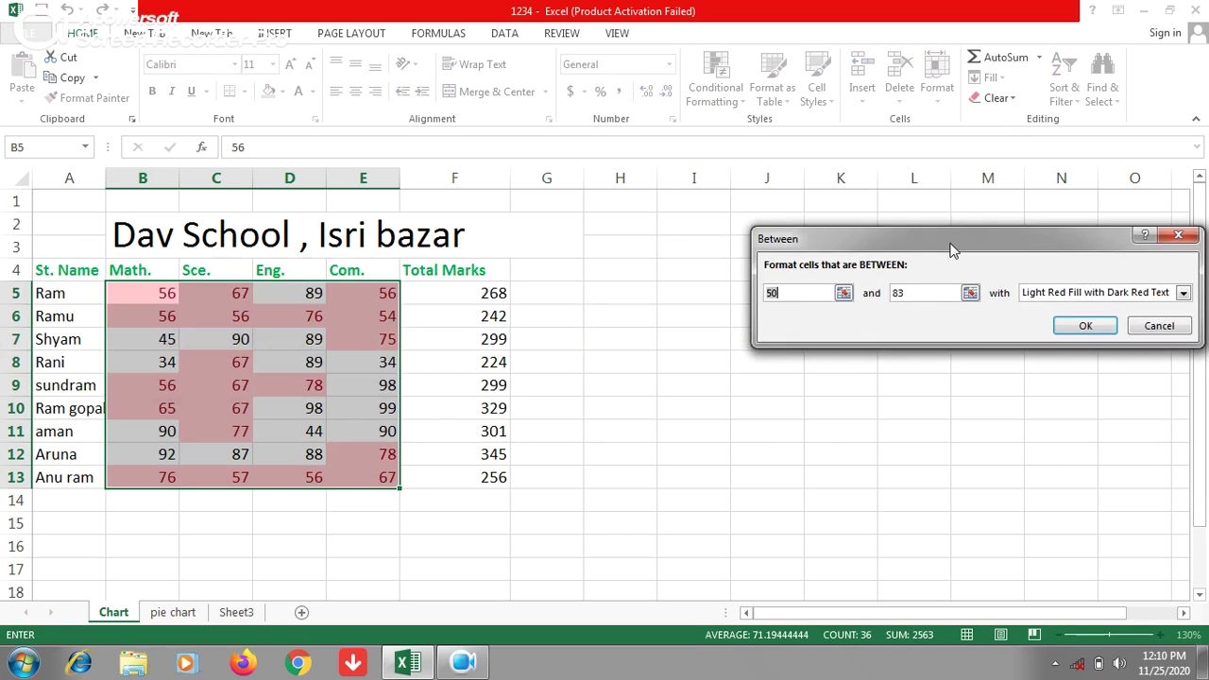
pyautogui.press('BackSpace')
pyautogui.write('1')
pyautogui.moveTo(925, 293); pyautogui.dragTo(883, 298)
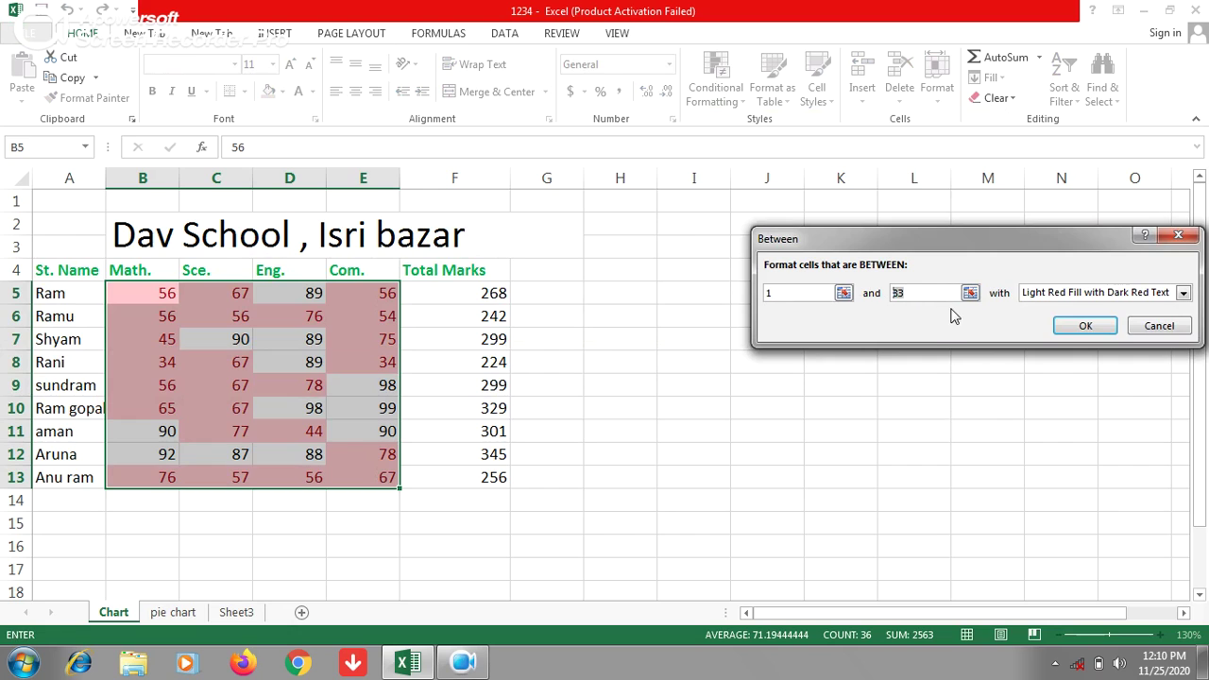
pyautogui.write('44')
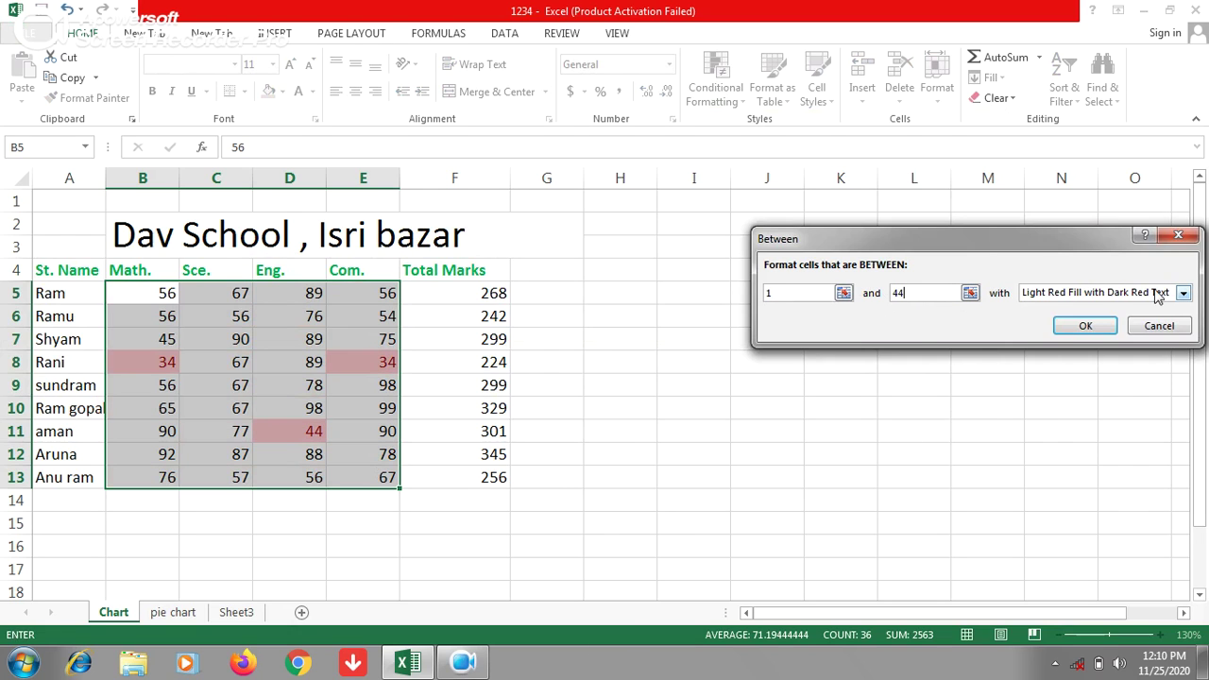
pyautogui.click(1183, 293)
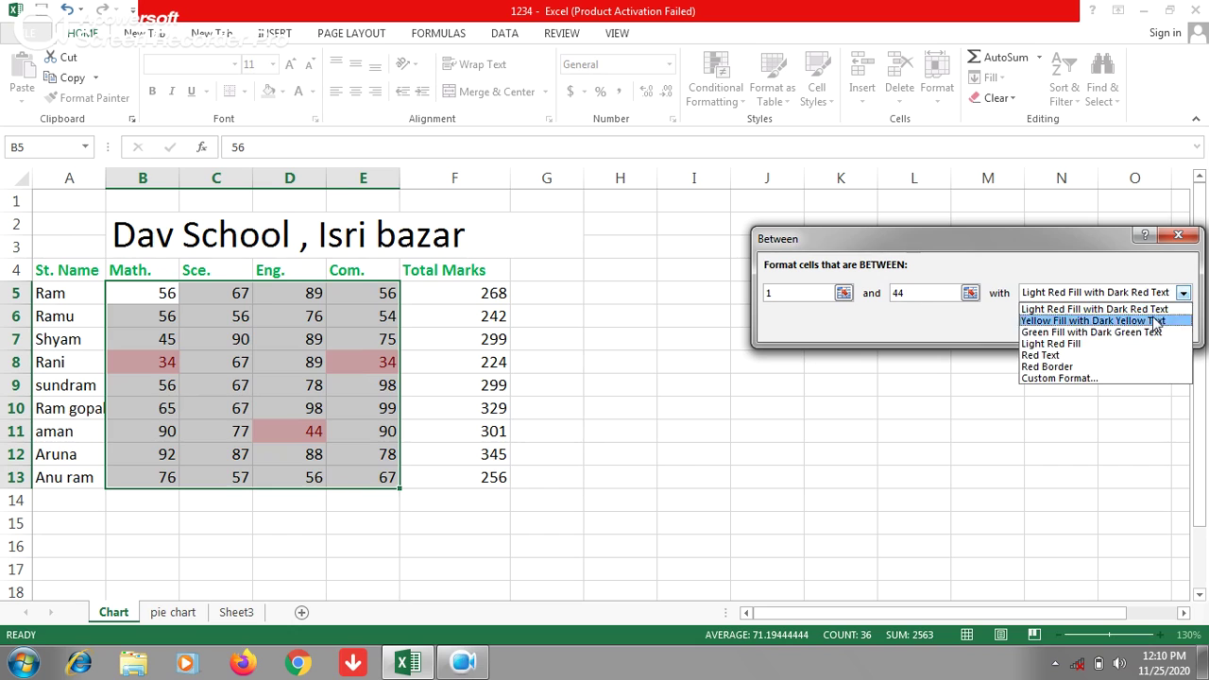
# Step: Give the 1–44 rule a custom red font colour and apply it
pyautogui.click(1058, 380)
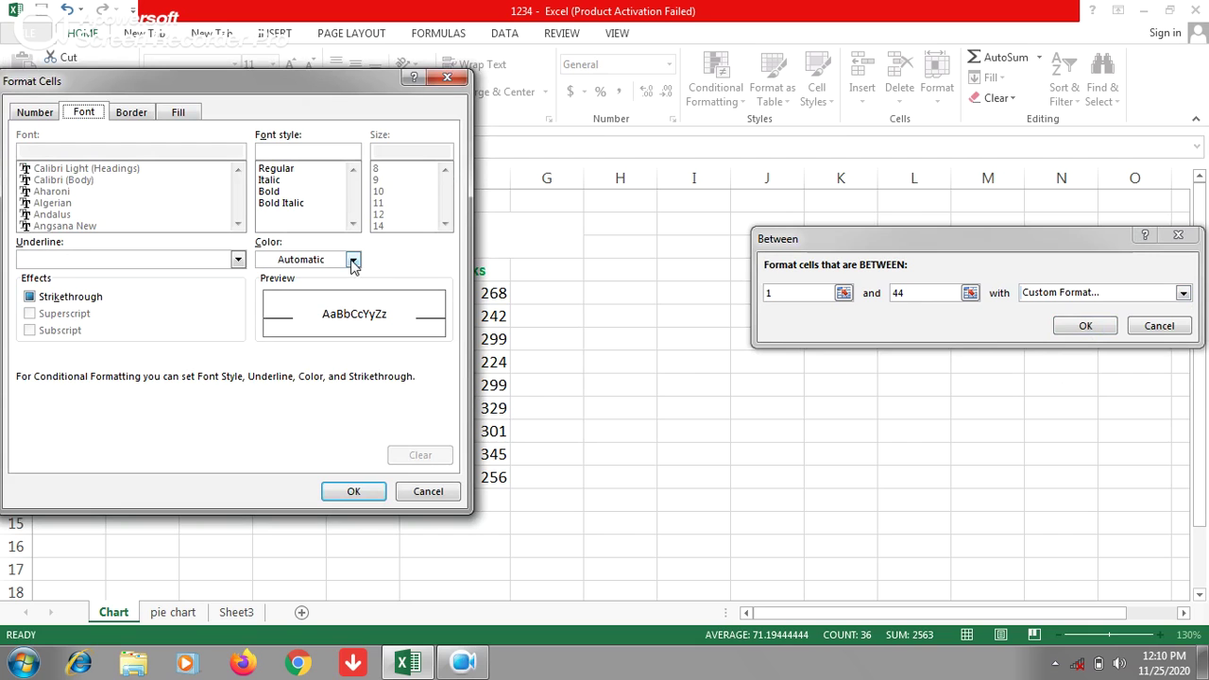
pyautogui.click(354, 260)
pyautogui.click(280, 420)
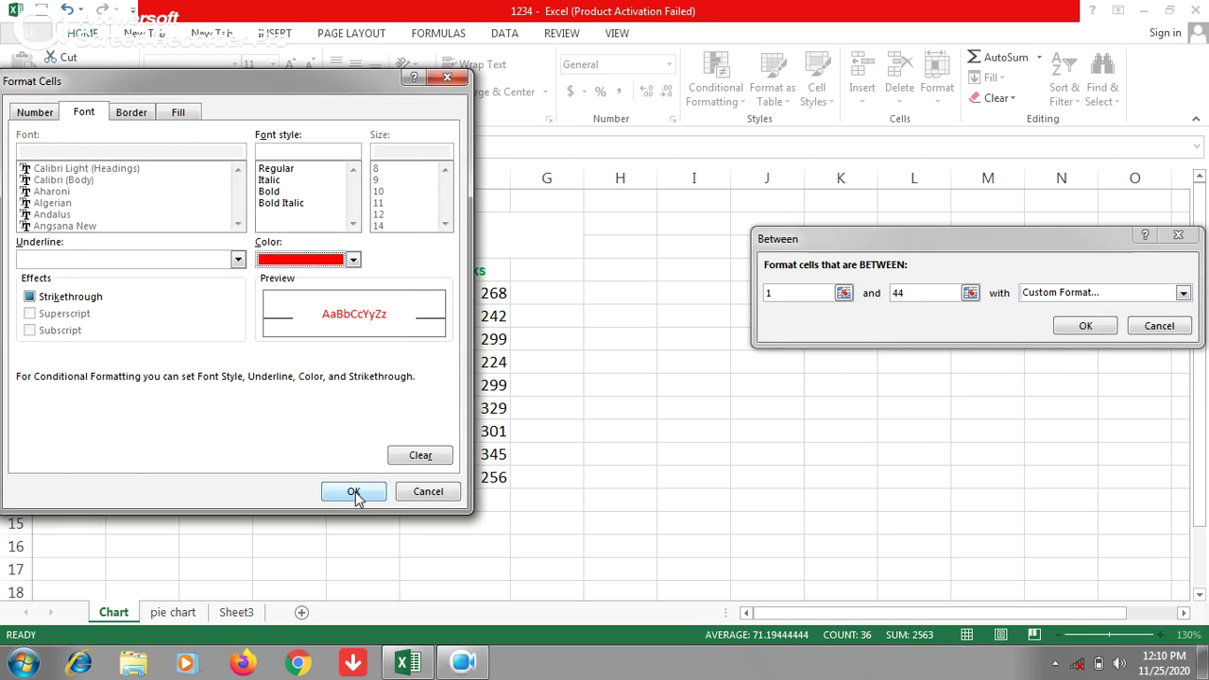
pyautogui.click(352, 491)
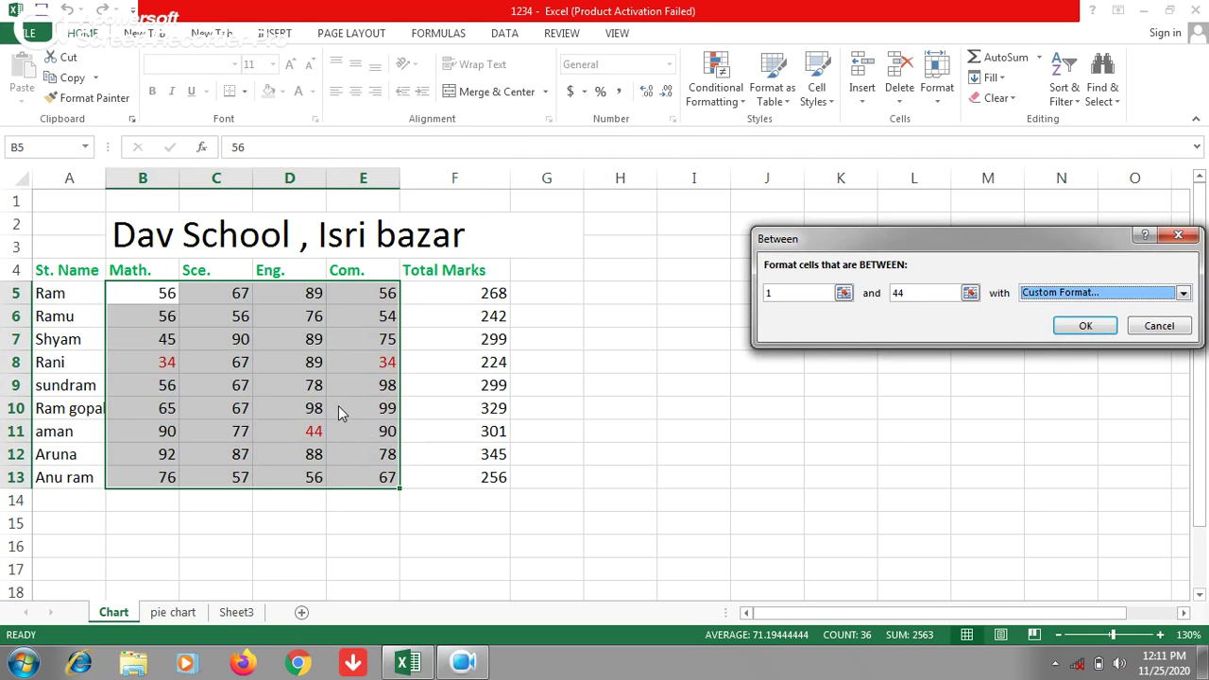
pyautogui.moveTo(946, 234); pyautogui.dragTo(798, 225)
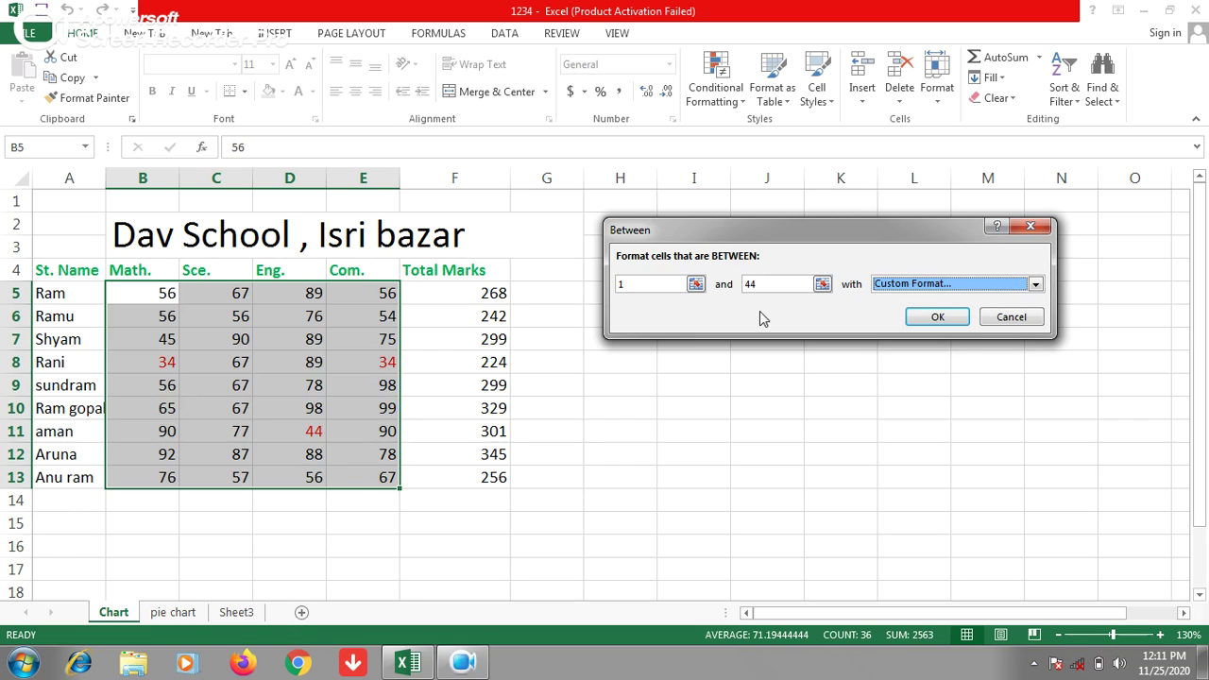
pyautogui.click(937, 318)
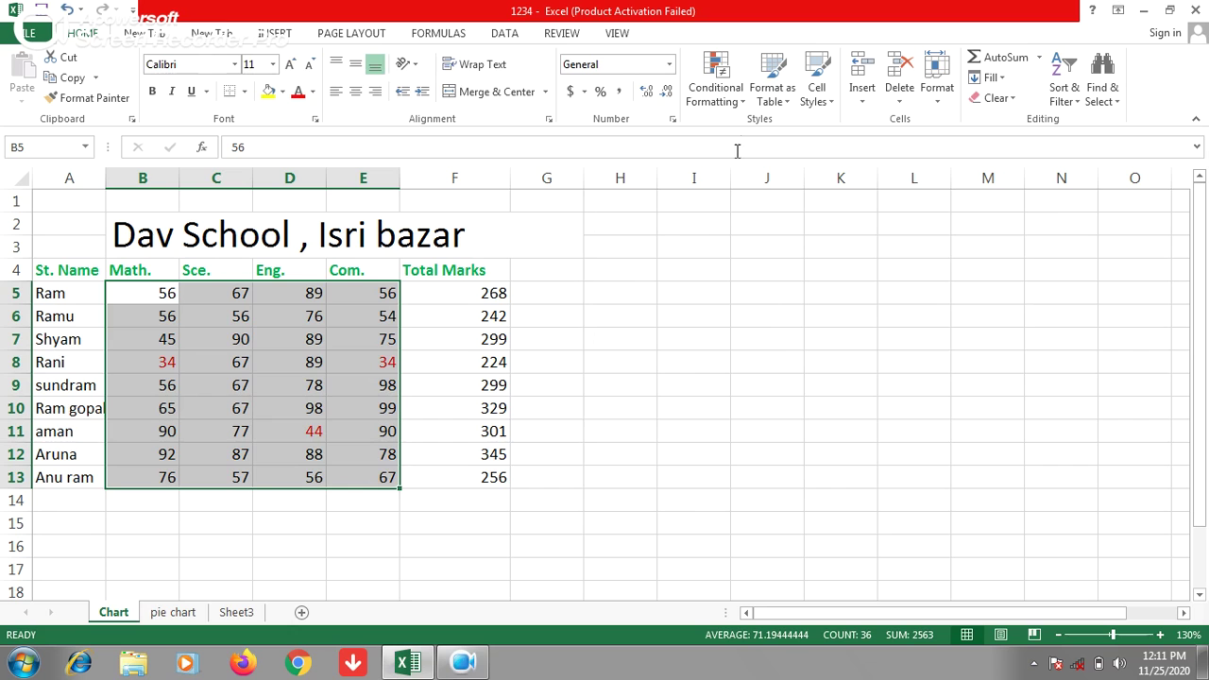
# Step: Start a second Between highlight rule for marks from 45 to 59
pyautogui.click(737, 99)
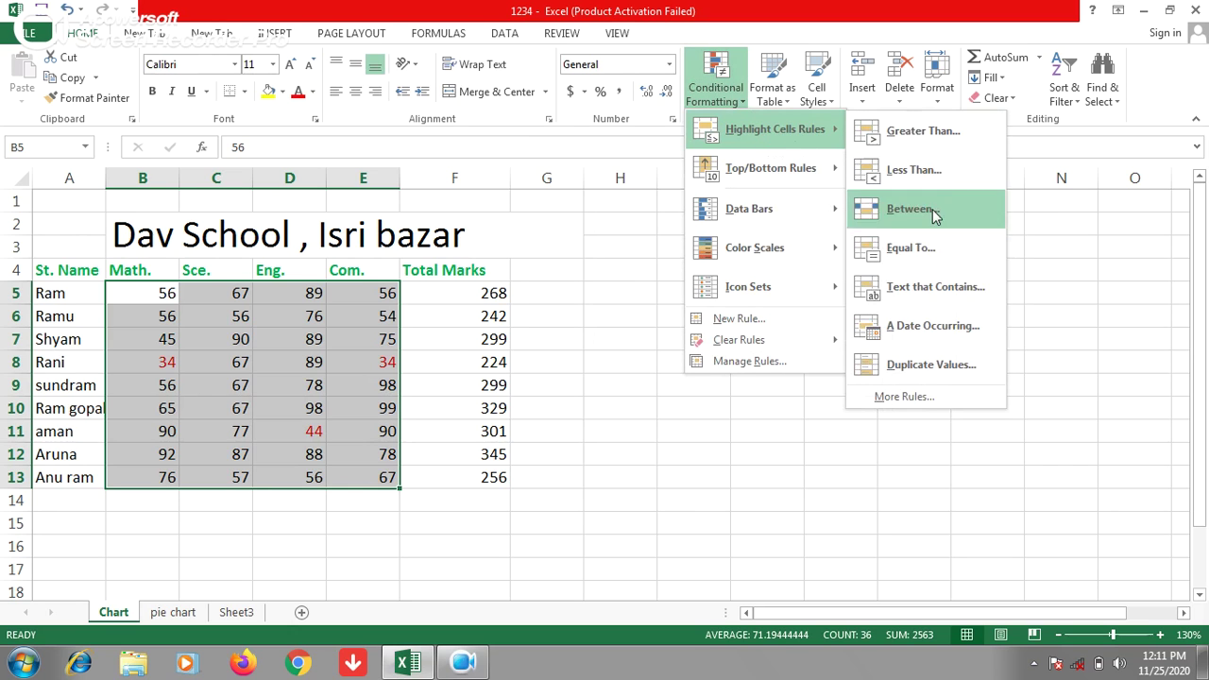
pyautogui.click(902, 208)
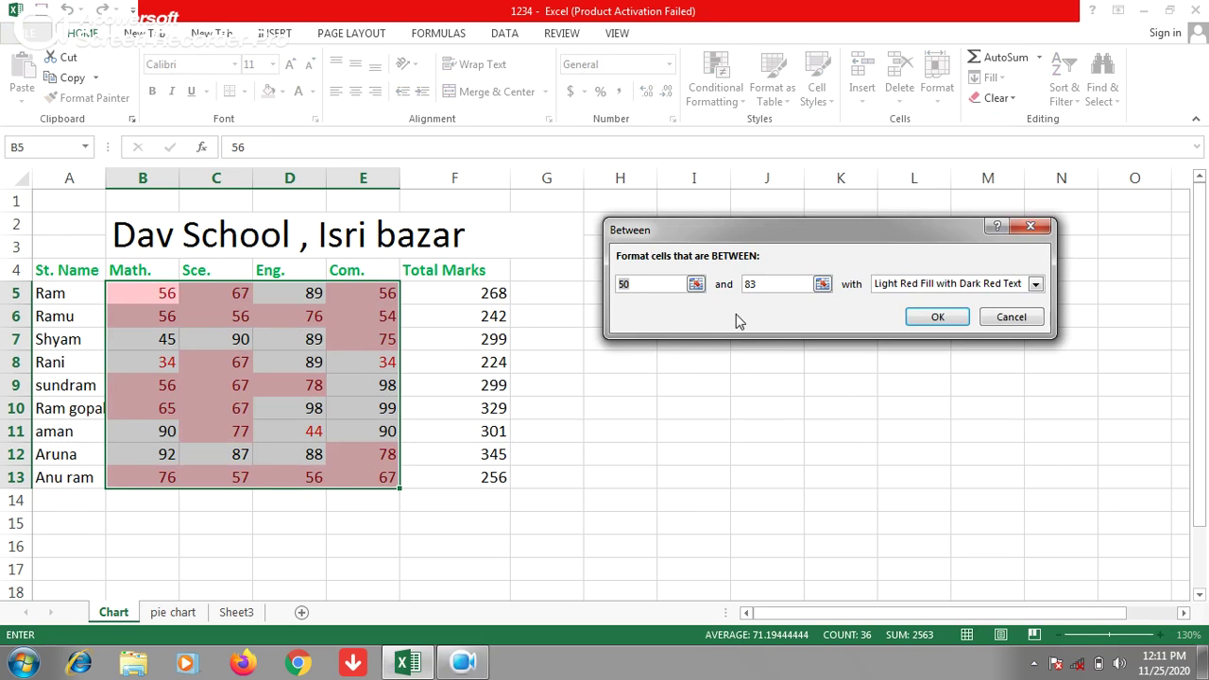
pyautogui.write('45')
pyautogui.press('Tab')
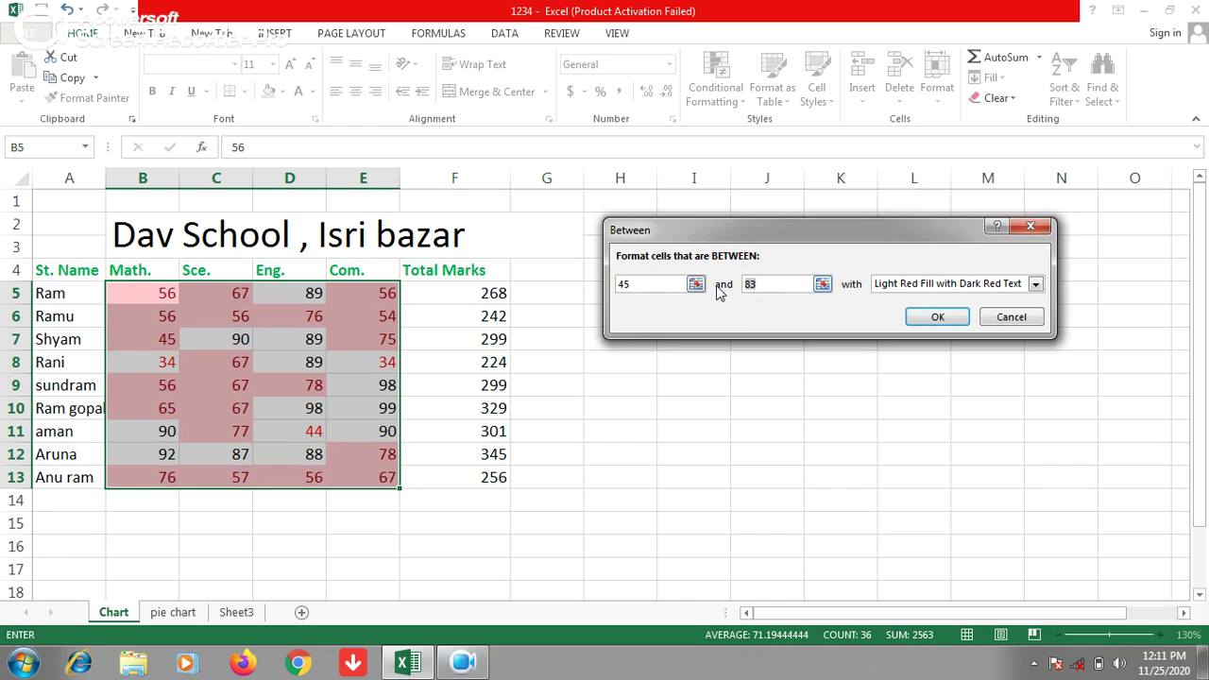
pyautogui.write('59')
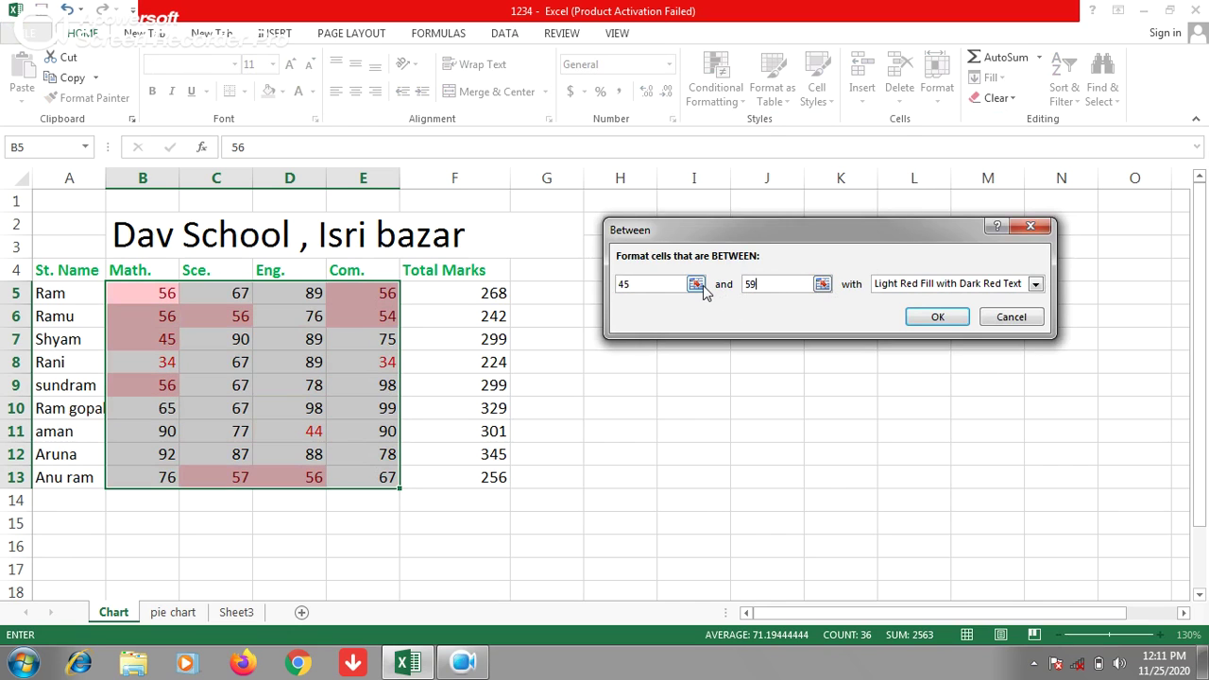
# Step: Format the 45–59 rule with a bold dark green custom font and apply it
pyautogui.click(928, 285)
pyautogui.click(910, 369)
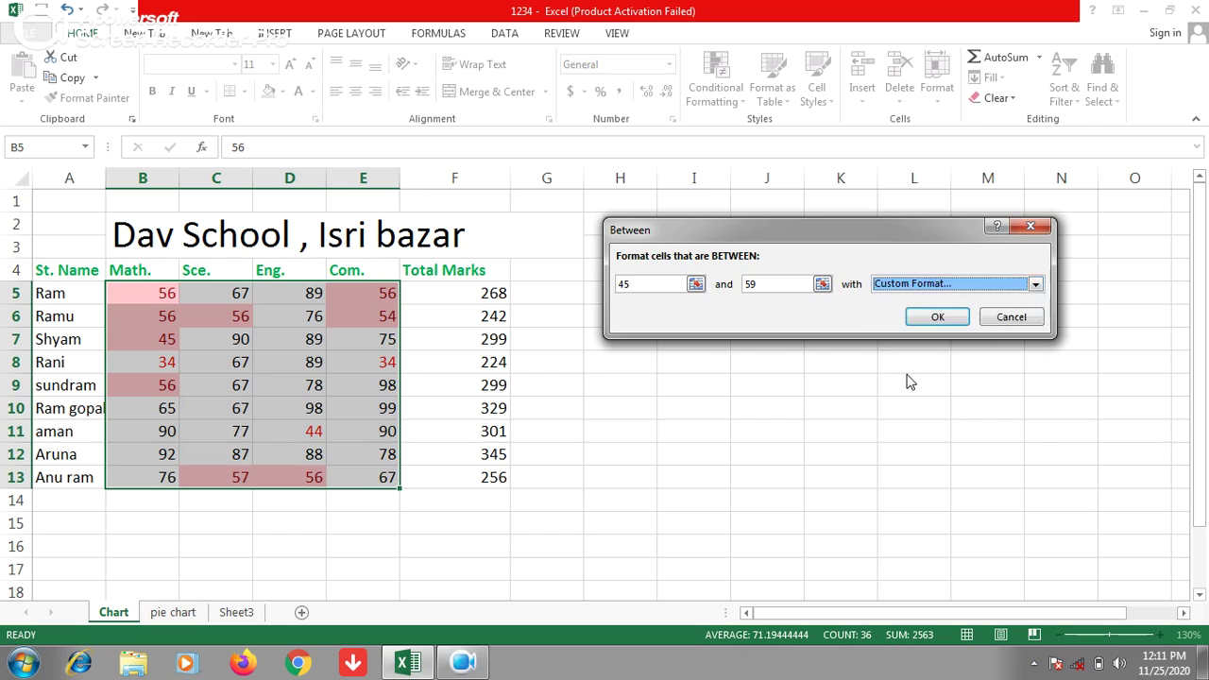
pyautogui.click(949, 215)
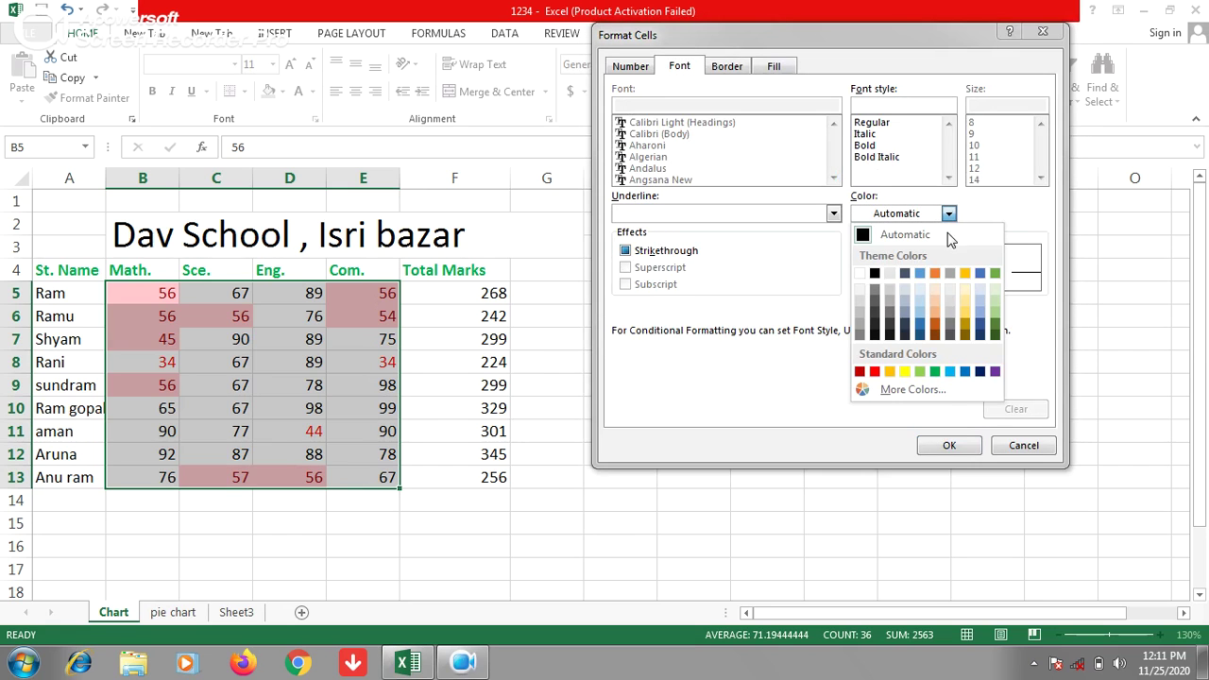
pyautogui.click(994, 335)
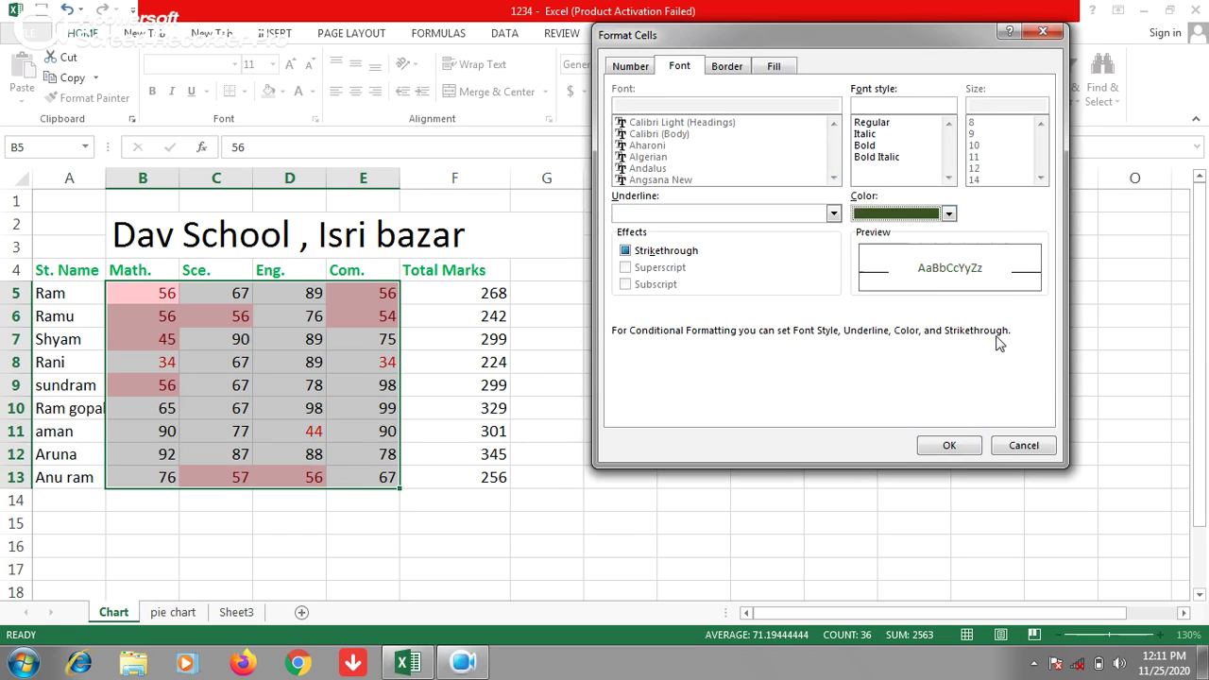
pyautogui.click(864, 145)
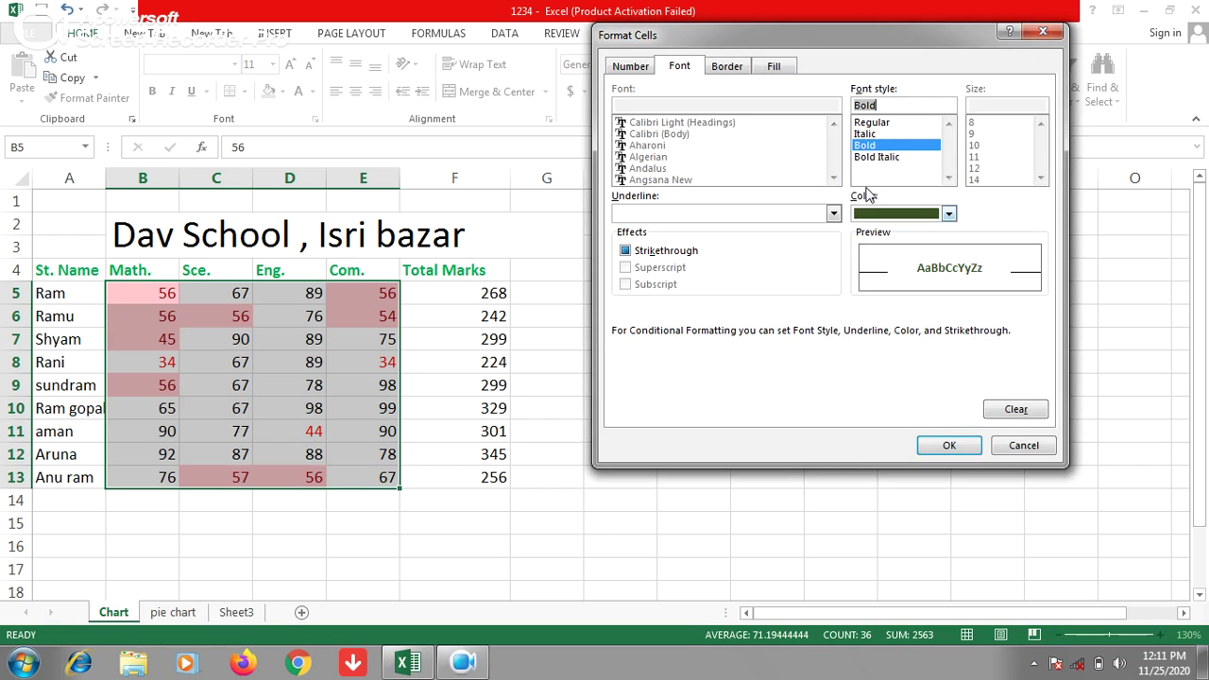
pyautogui.click(949, 446)
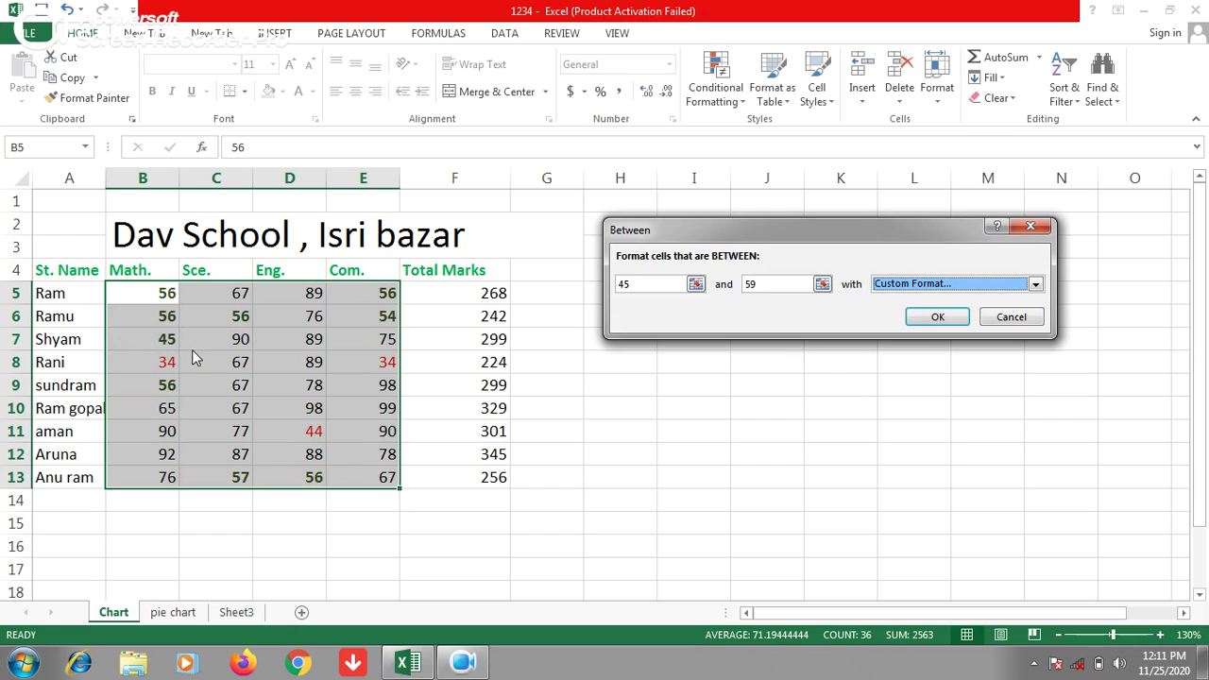
pyautogui.click(935, 317)
# Step: Start a third Between highlight rule for marks from 60 to 100
pyautogui.click(732, 101)
pyautogui.moveTo(769, 129)
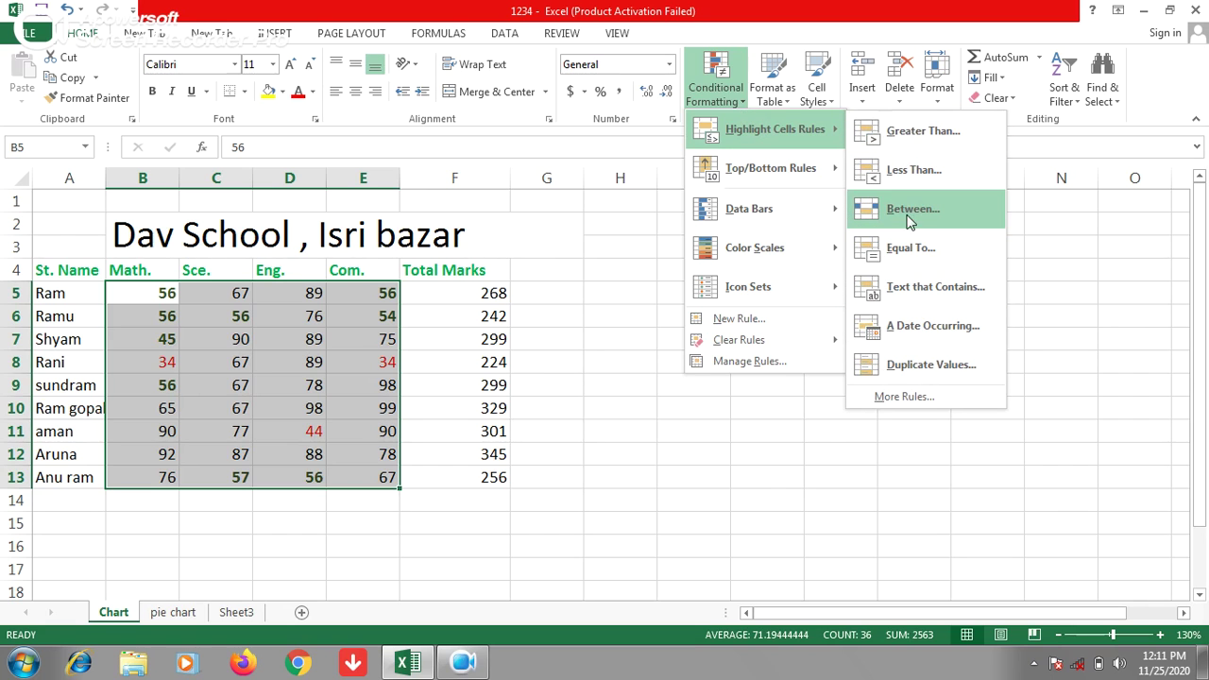
pyautogui.click(908, 217)
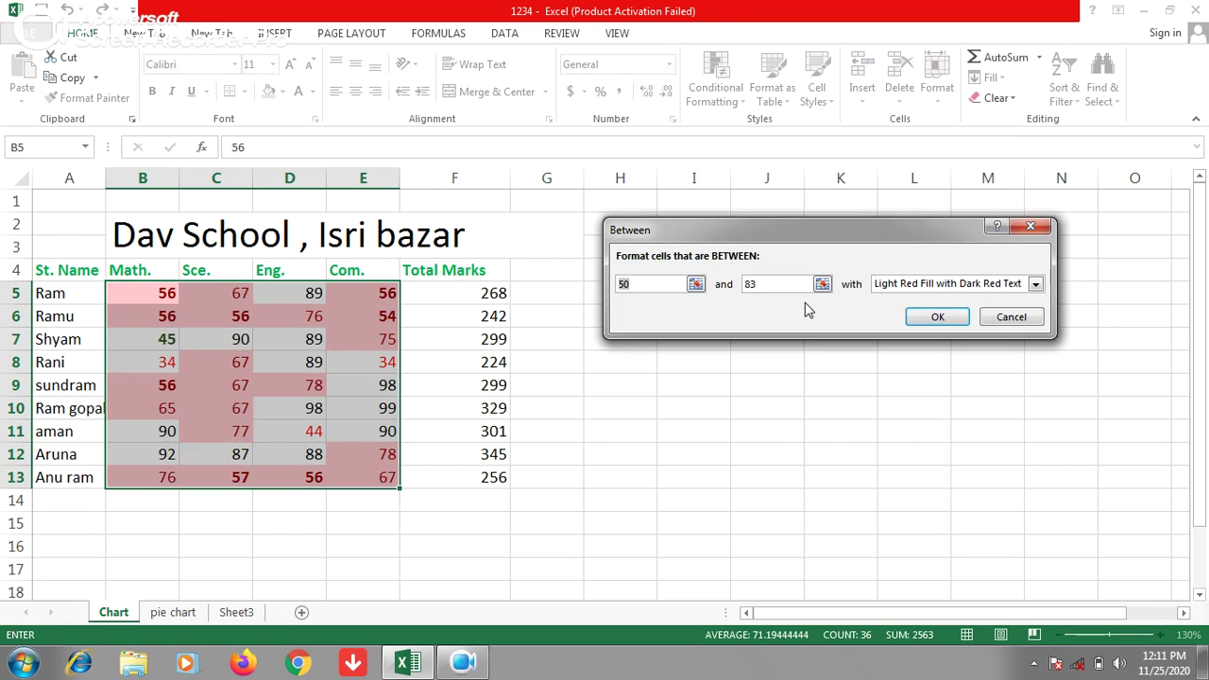
pyautogui.press('BackSpace')
pyautogui.press('BackSpace')
pyautogui.write('60')
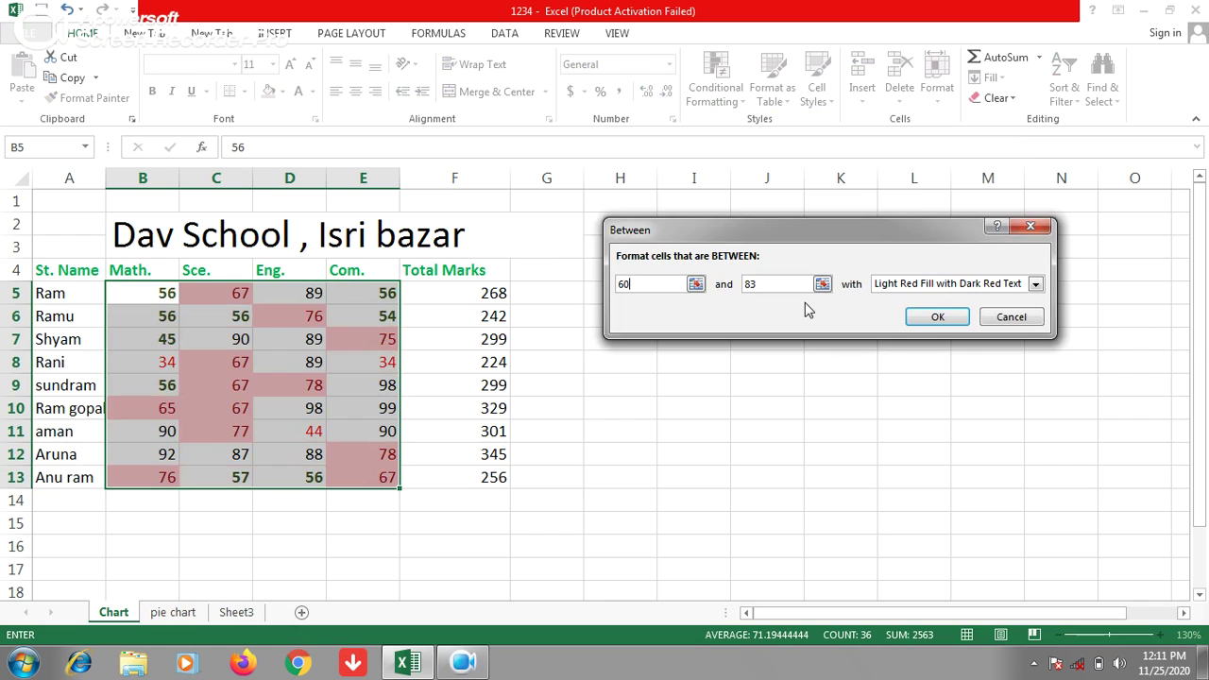
pyautogui.press('Tab')
pyautogui.write('1')
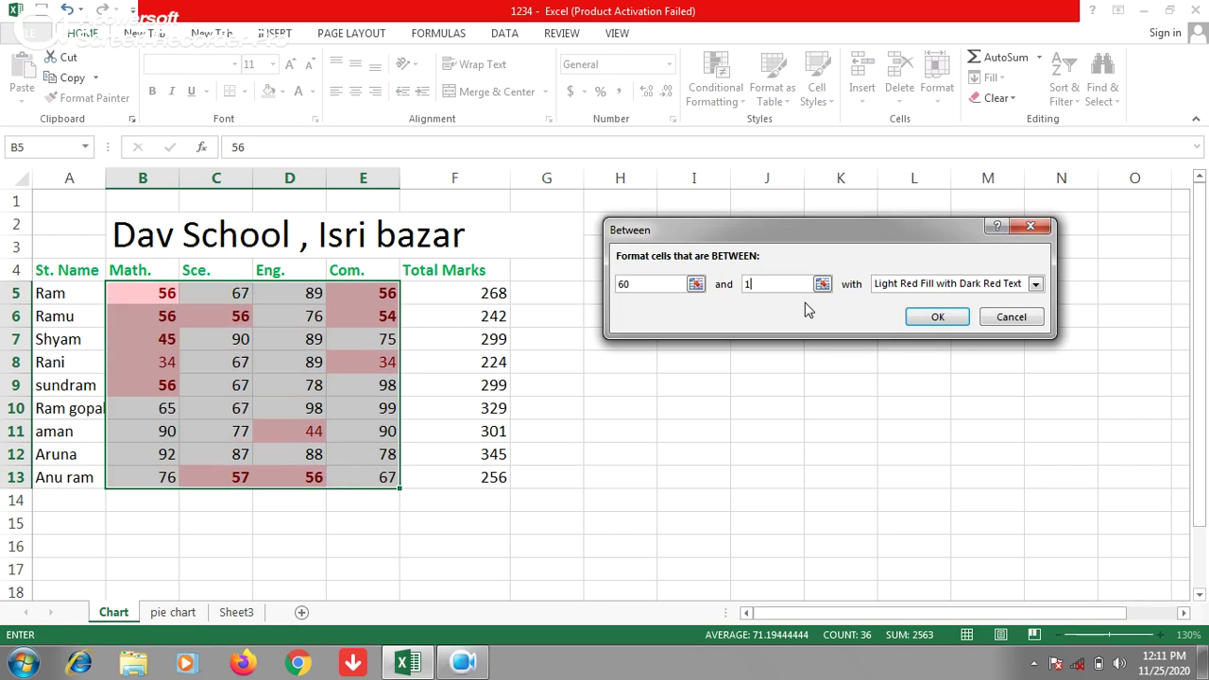
pyautogui.write('00')
# Step: Format the 60–100 rule with a bold italic dark blue font and apply it
pyautogui.click(963, 286)
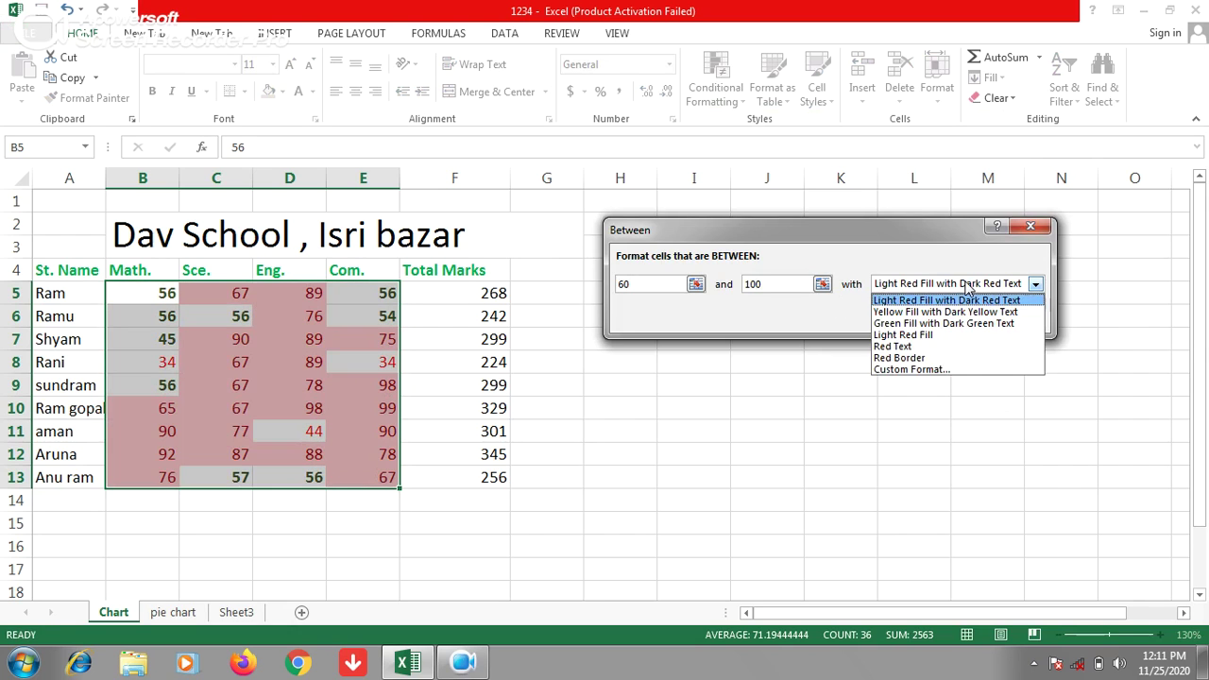
pyautogui.click(921, 369)
pyautogui.click(948, 213)
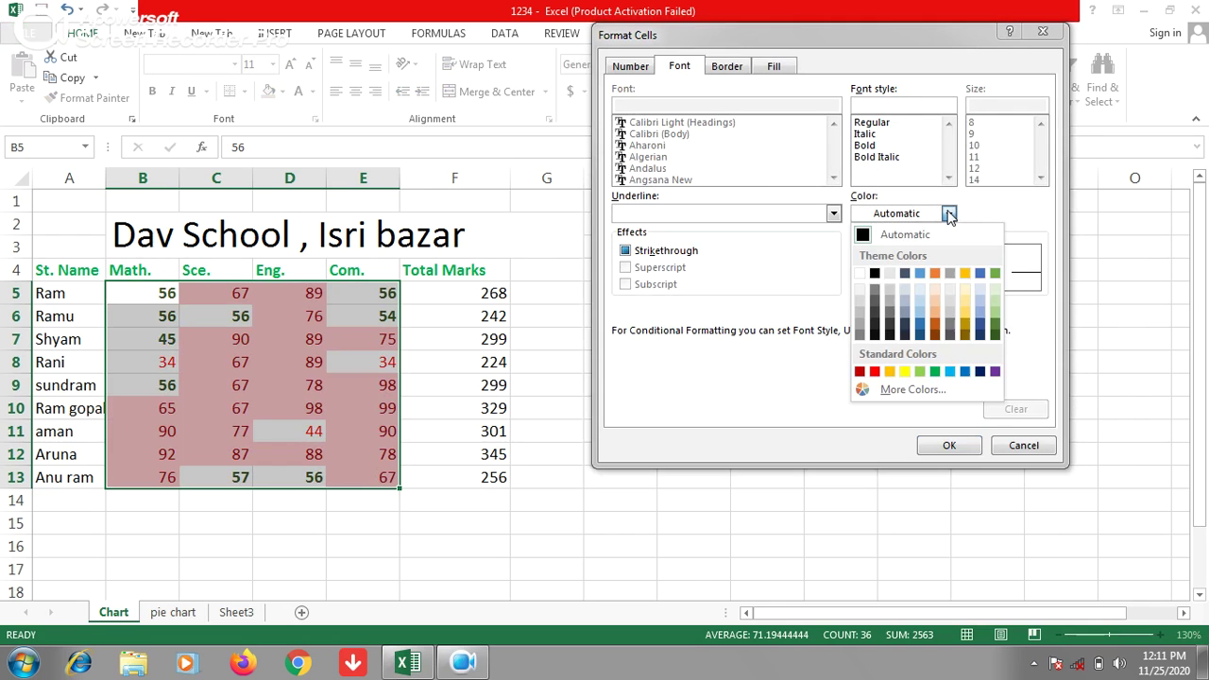
pyautogui.click(980, 371)
pyautogui.click(877, 157)
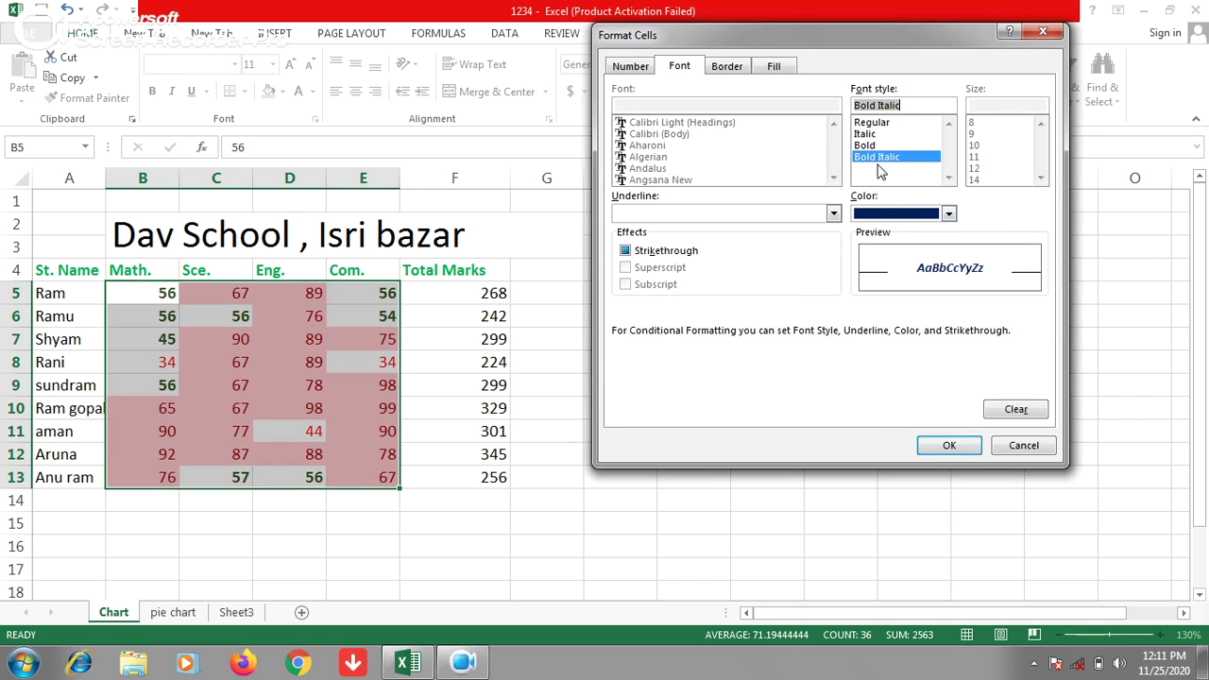
pyautogui.click(949, 447)
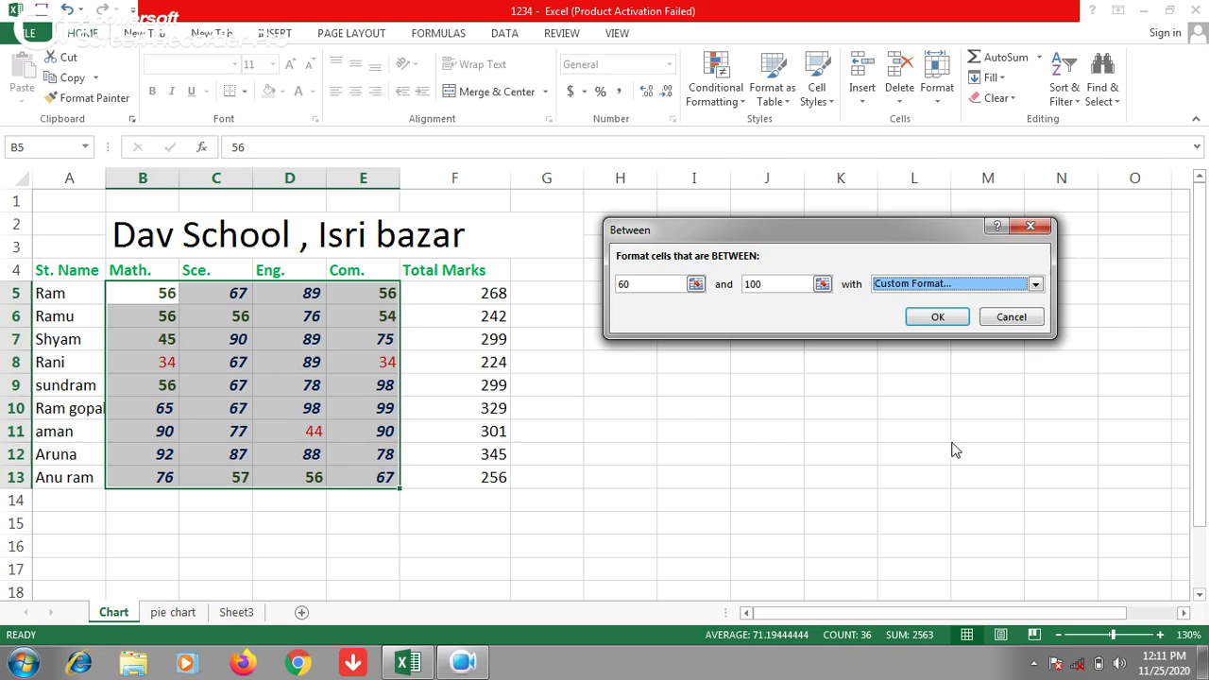
pyautogui.click(933, 317)
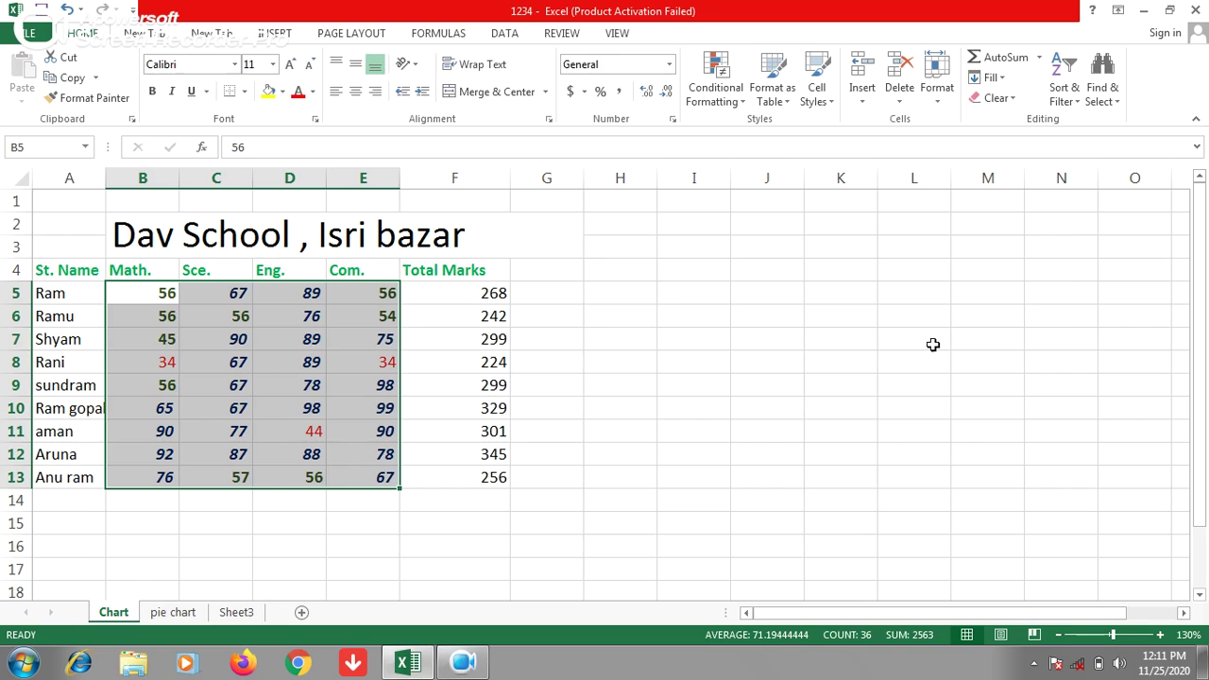
pyautogui.click(787, 383)
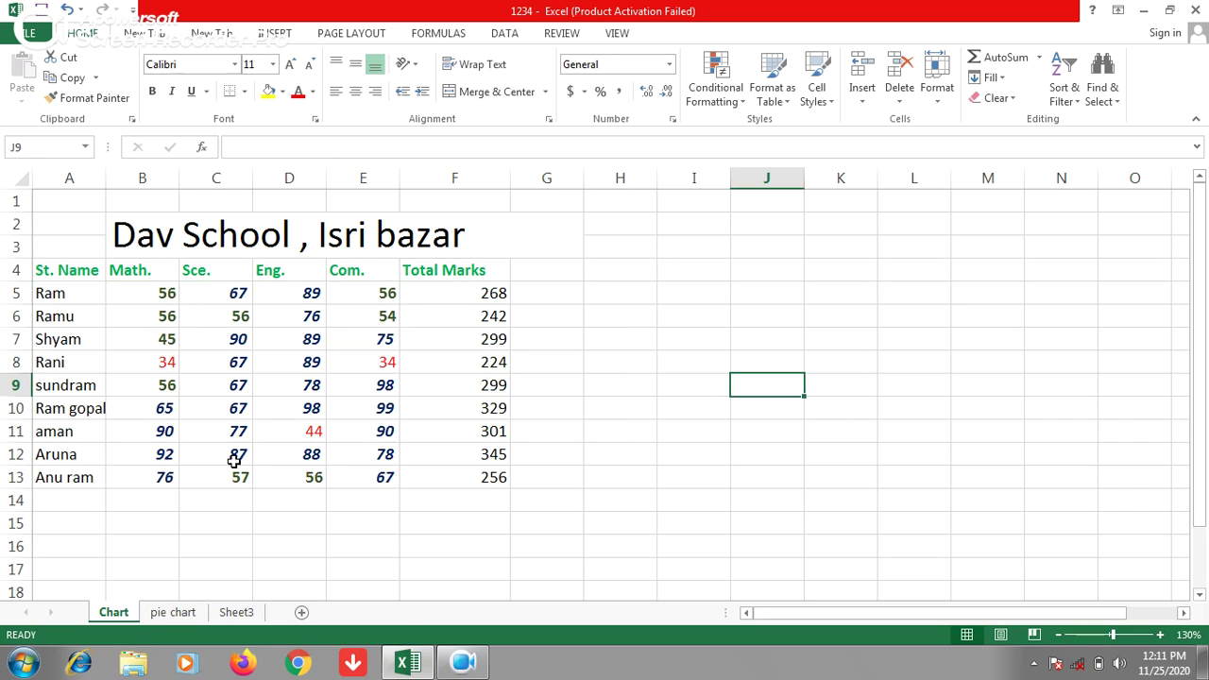
pyautogui.click(459, 664)
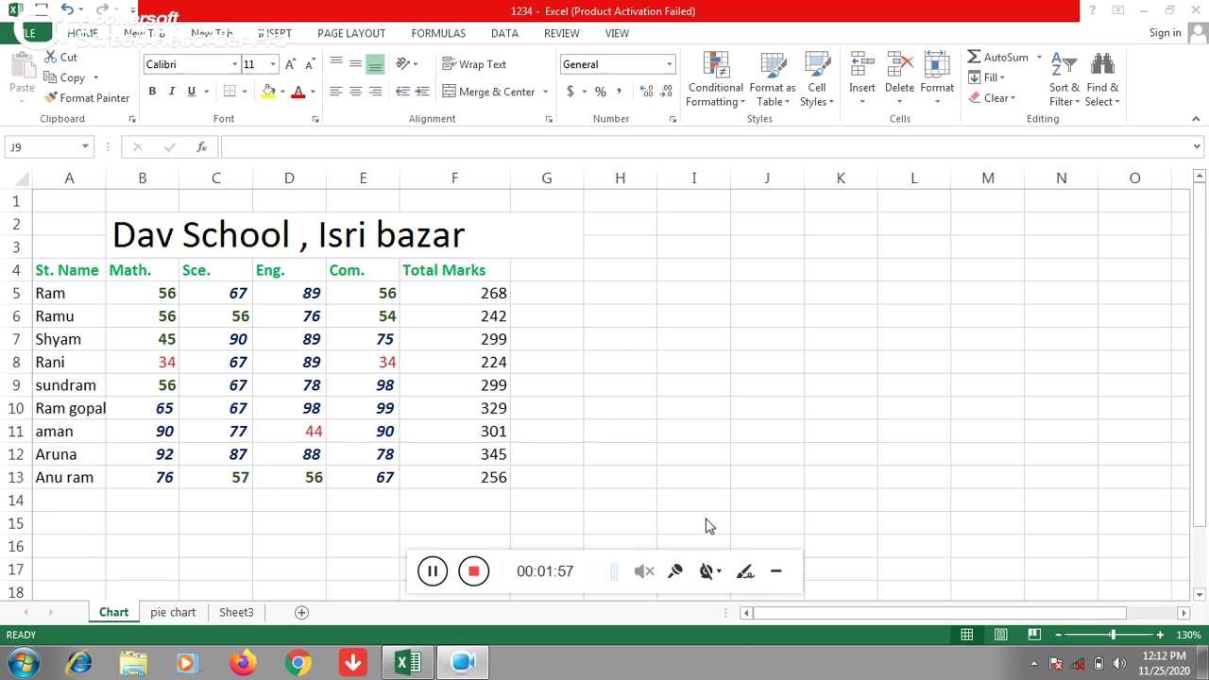
pyautogui.click(779, 576)
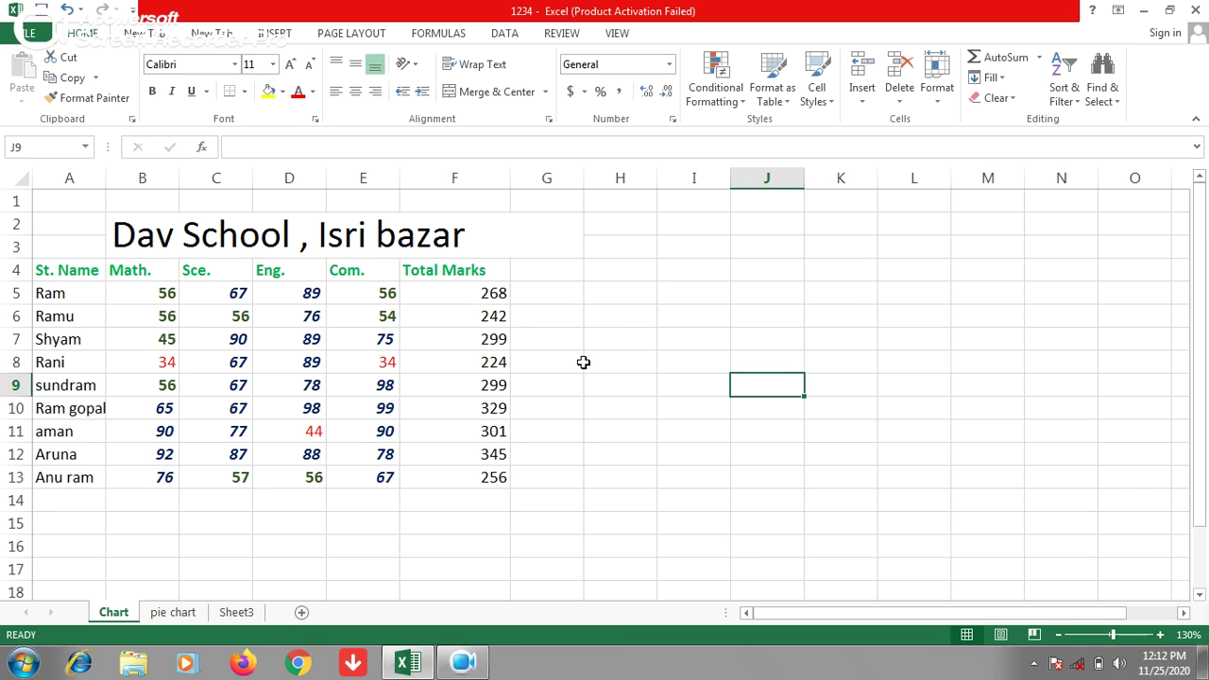
pyautogui.click(632, 293)
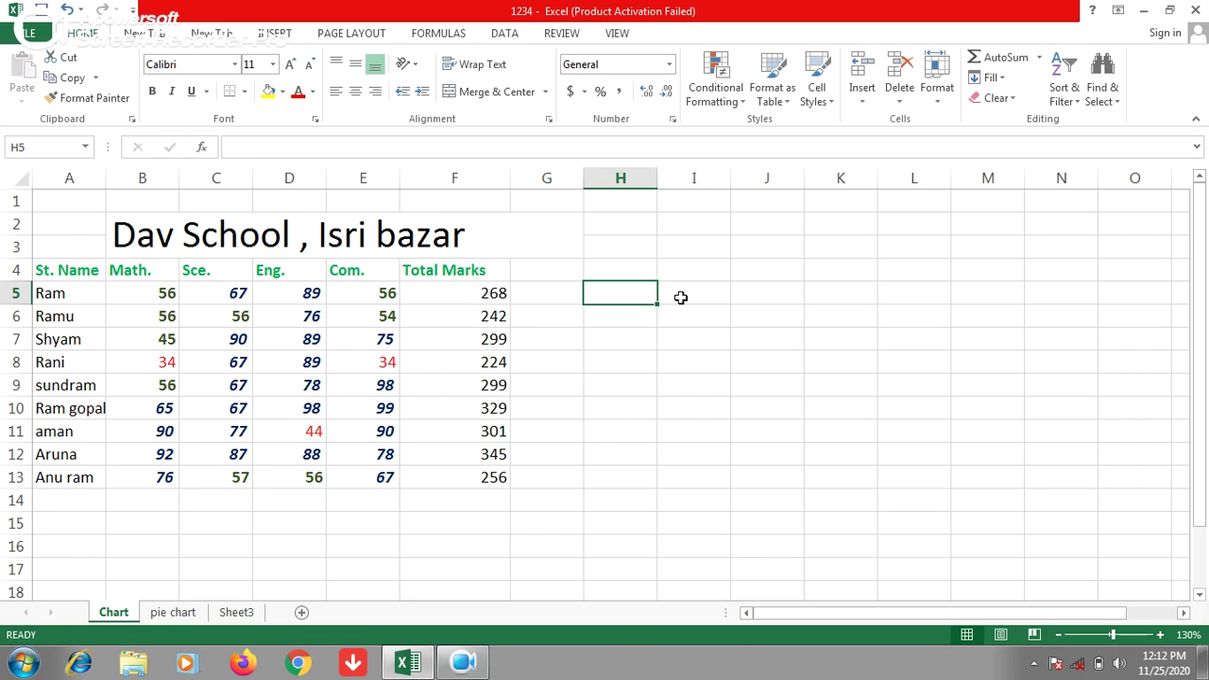
# Step: Enter 2 in H5 and =POWER(H5,2) in I5, which shows 4
pyautogui.write('2')
pyautogui.click(680, 298)
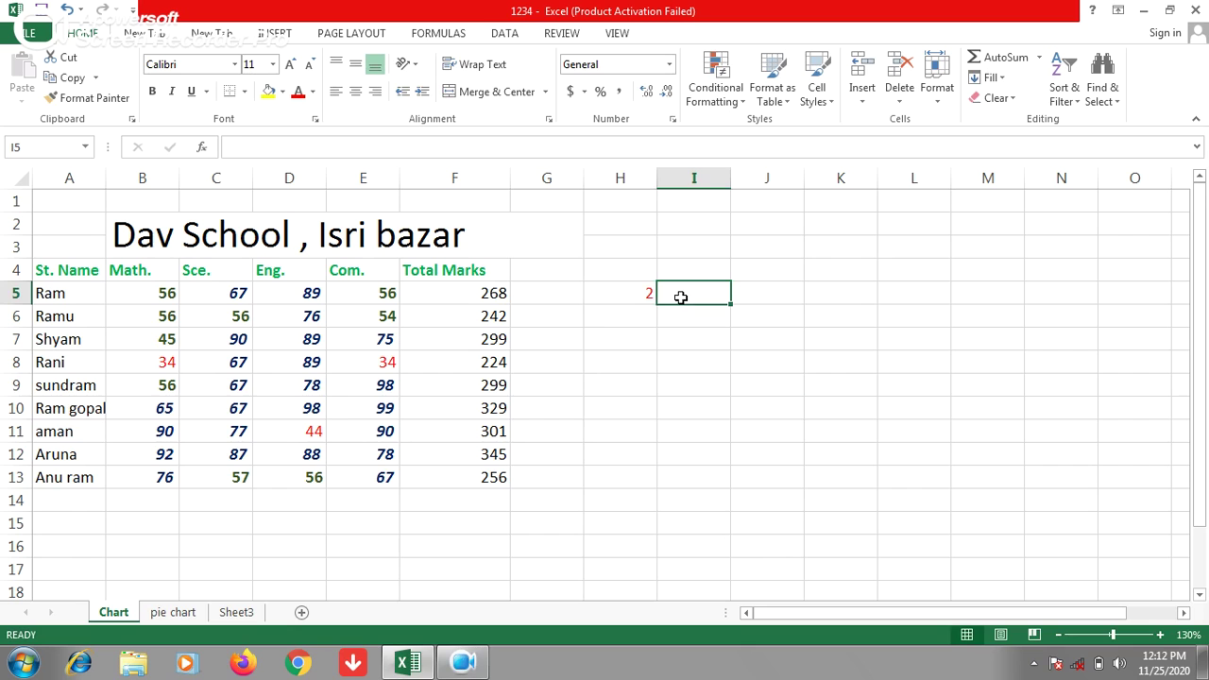
pyautogui.write('=')
pyautogui.write('power')
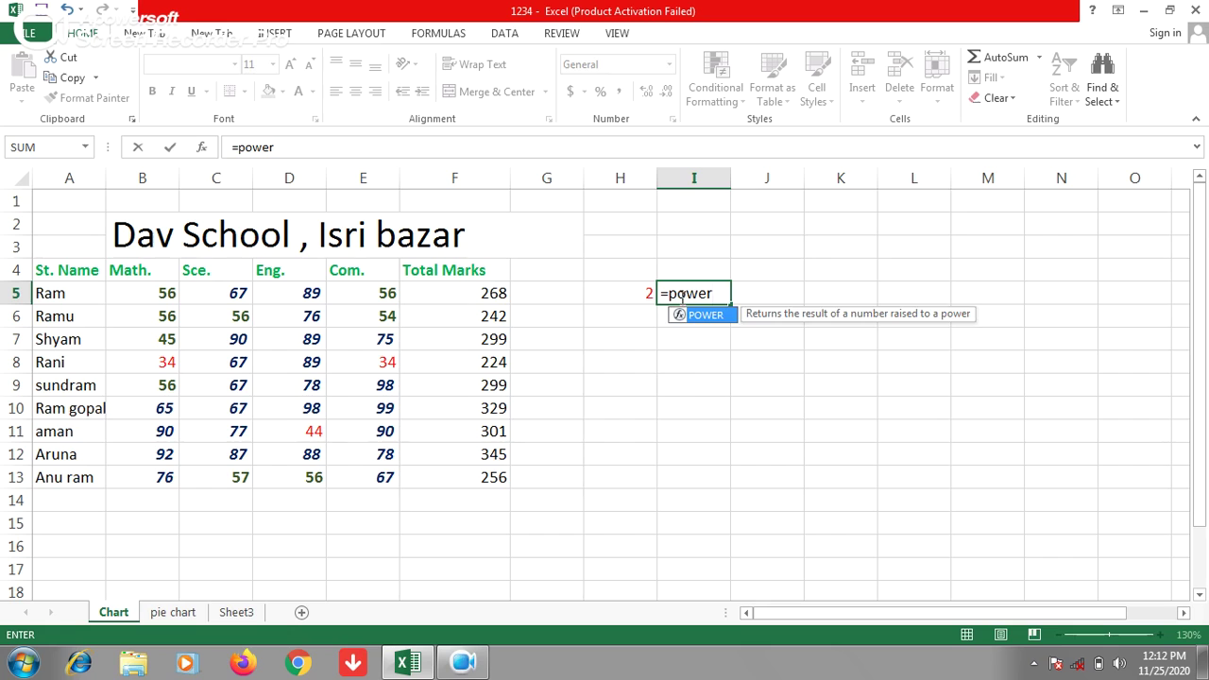
pyautogui.write('(')
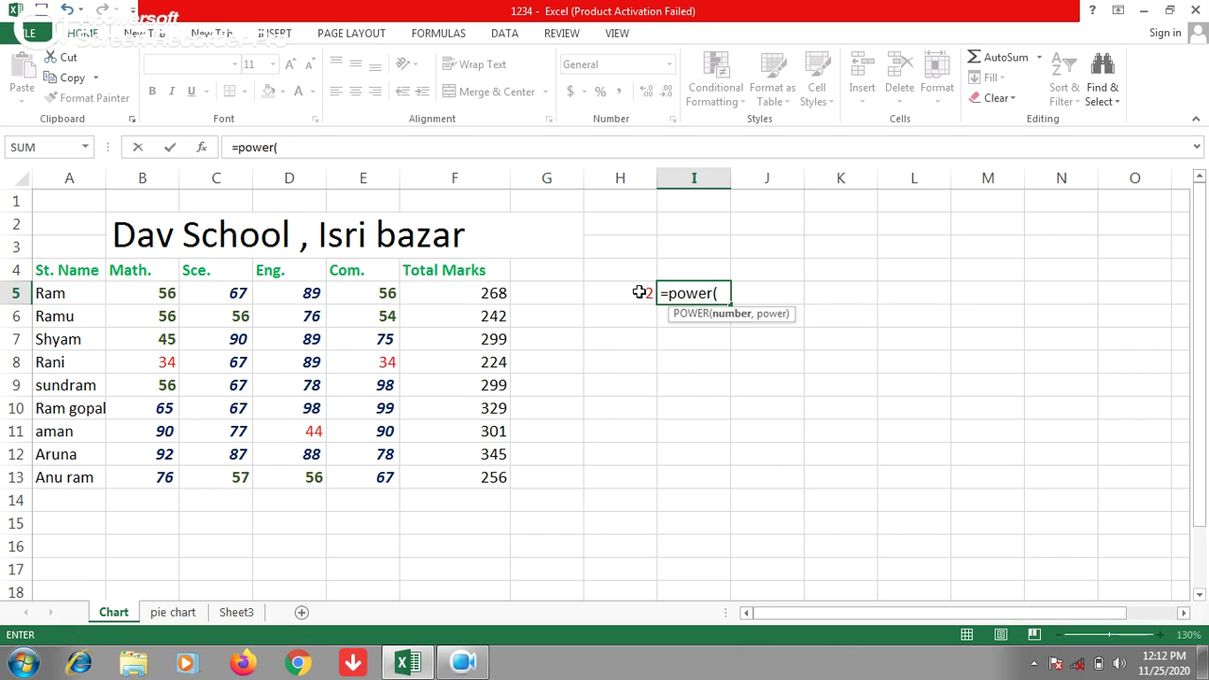
pyautogui.click(629, 293)
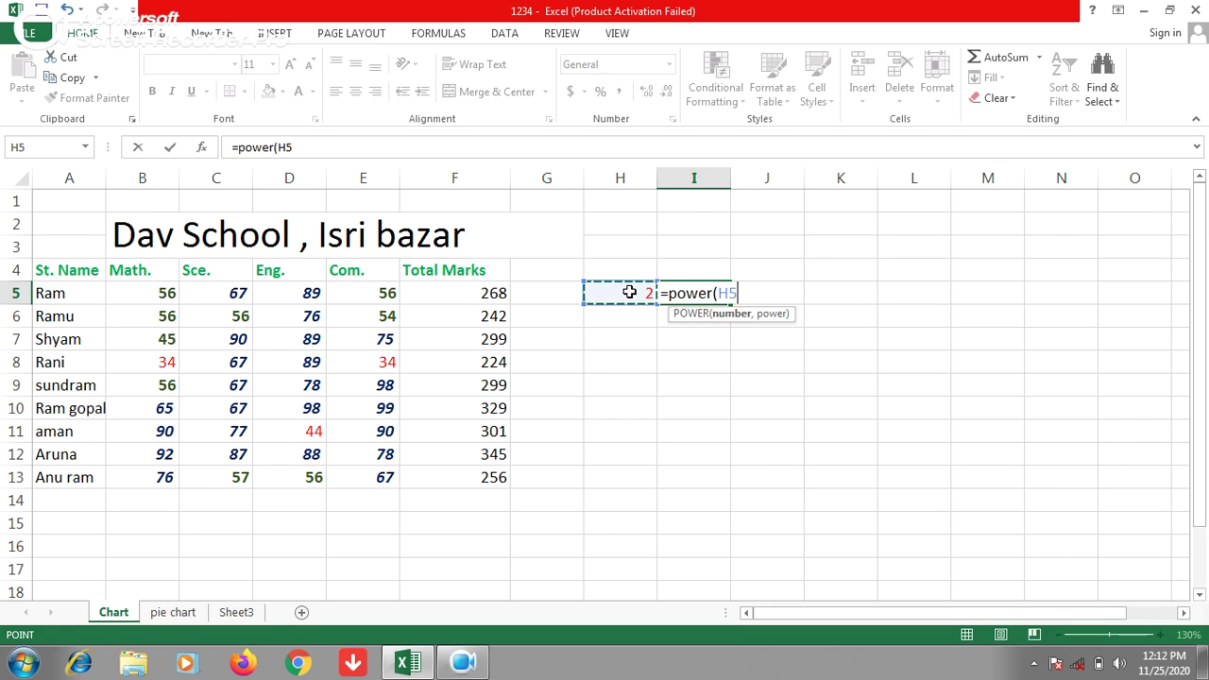
pyautogui.write(',2')
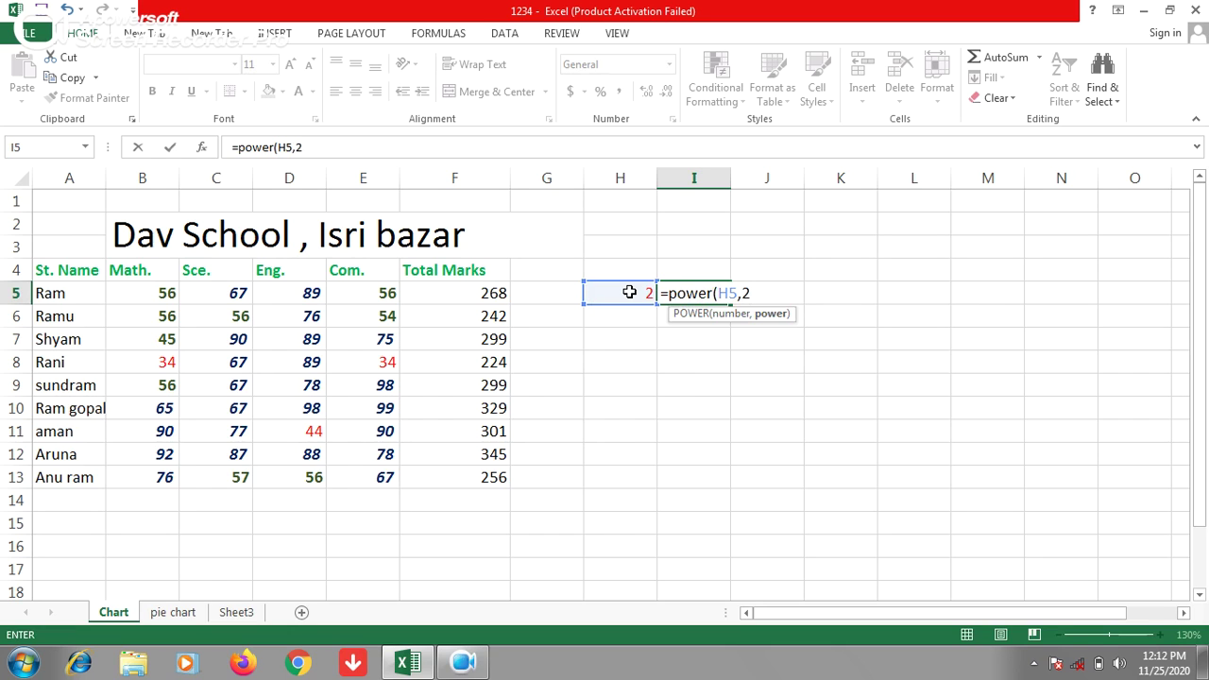
pyautogui.write(')')
pyautogui.press('Return')
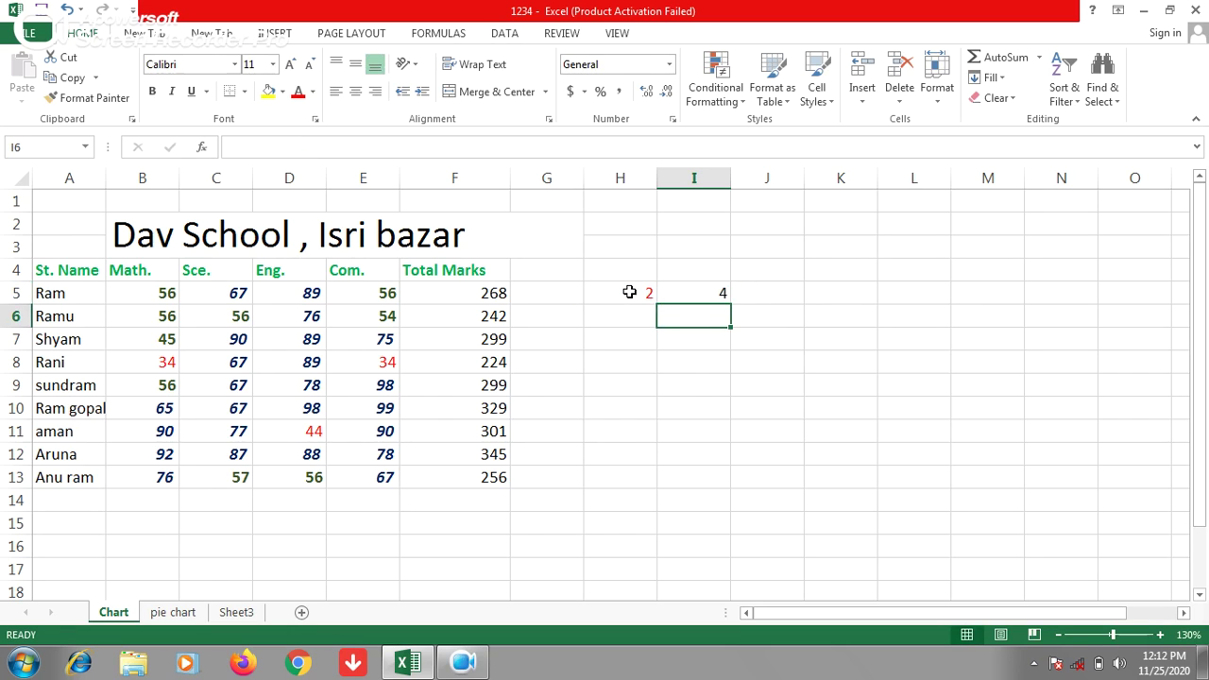
# Step: Enter 34 in H6 and =POWER(H6,2) in I6, which shows 1156
pyautogui.click(628, 315)
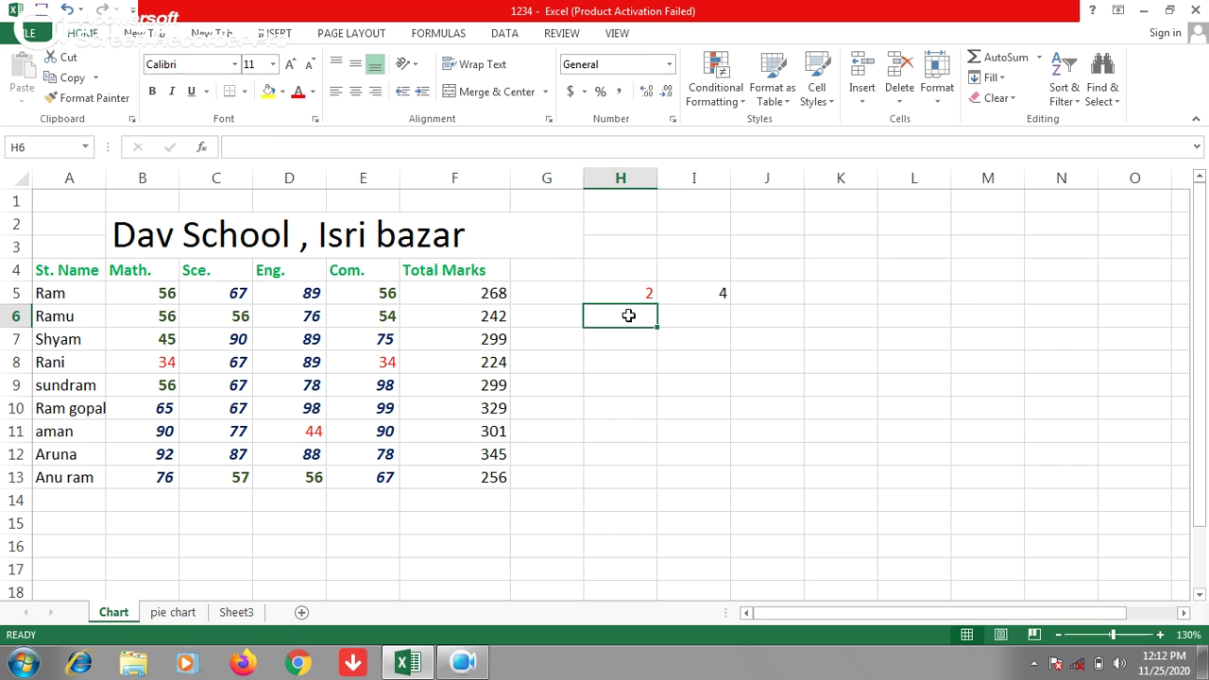
pyautogui.write('34')
pyautogui.press('Tab')
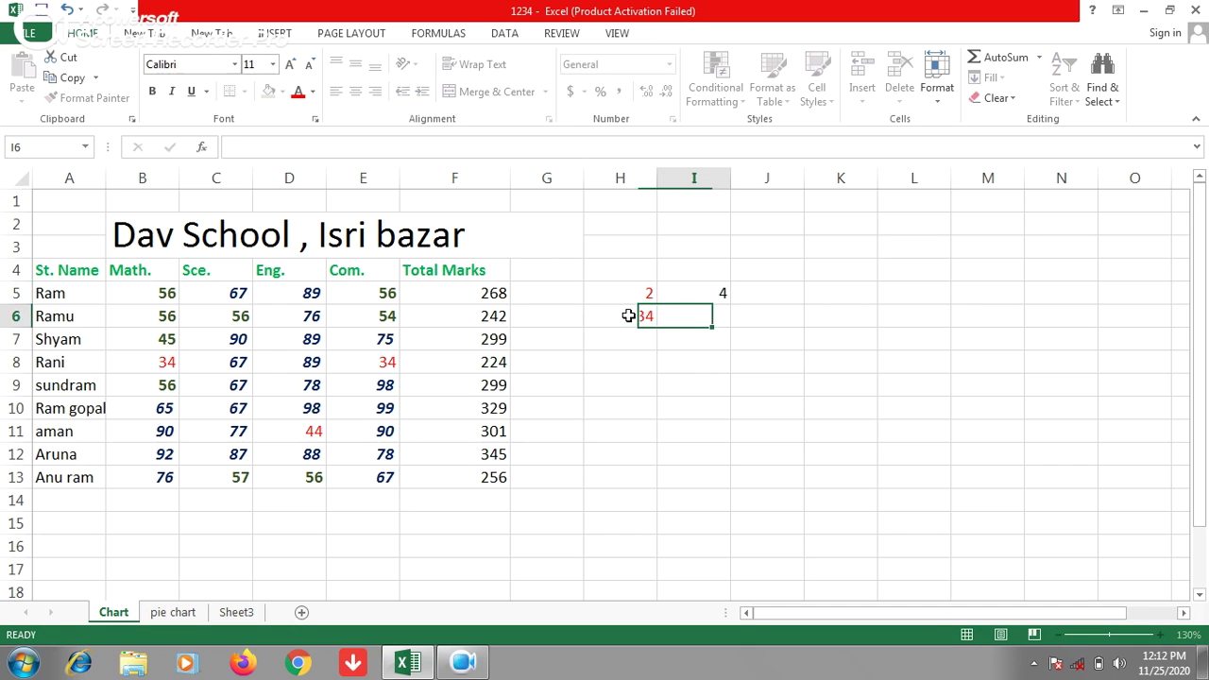
pyautogui.write('=')
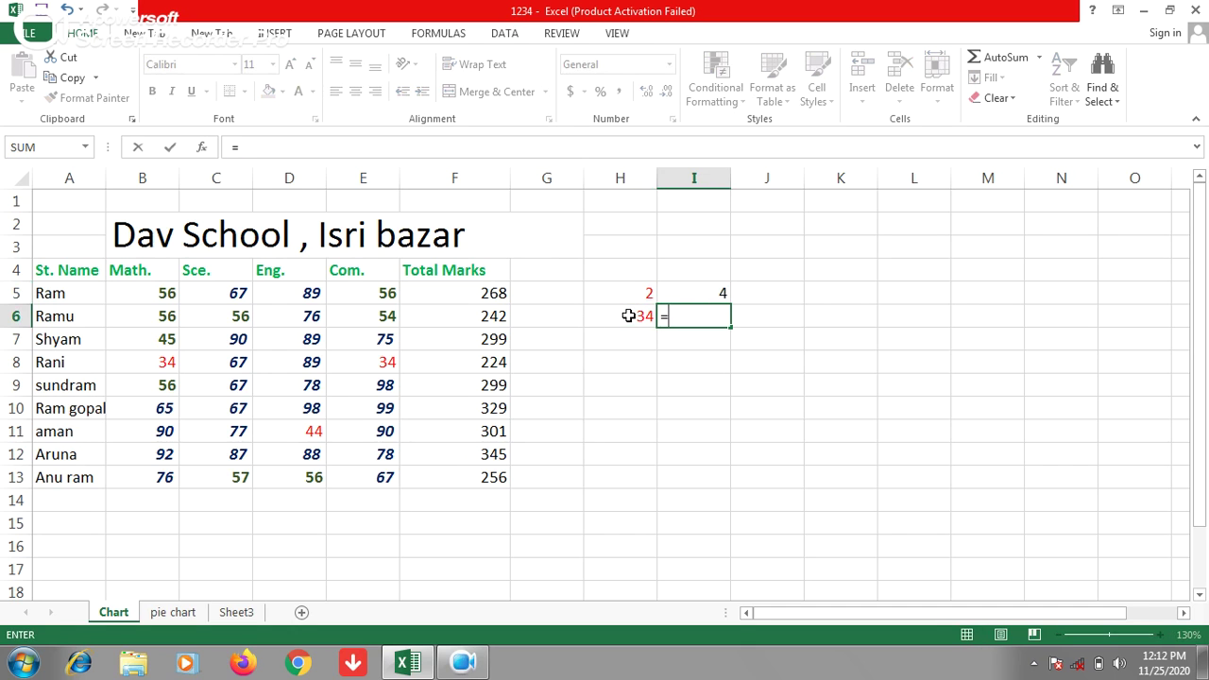
pyautogui.write('power')
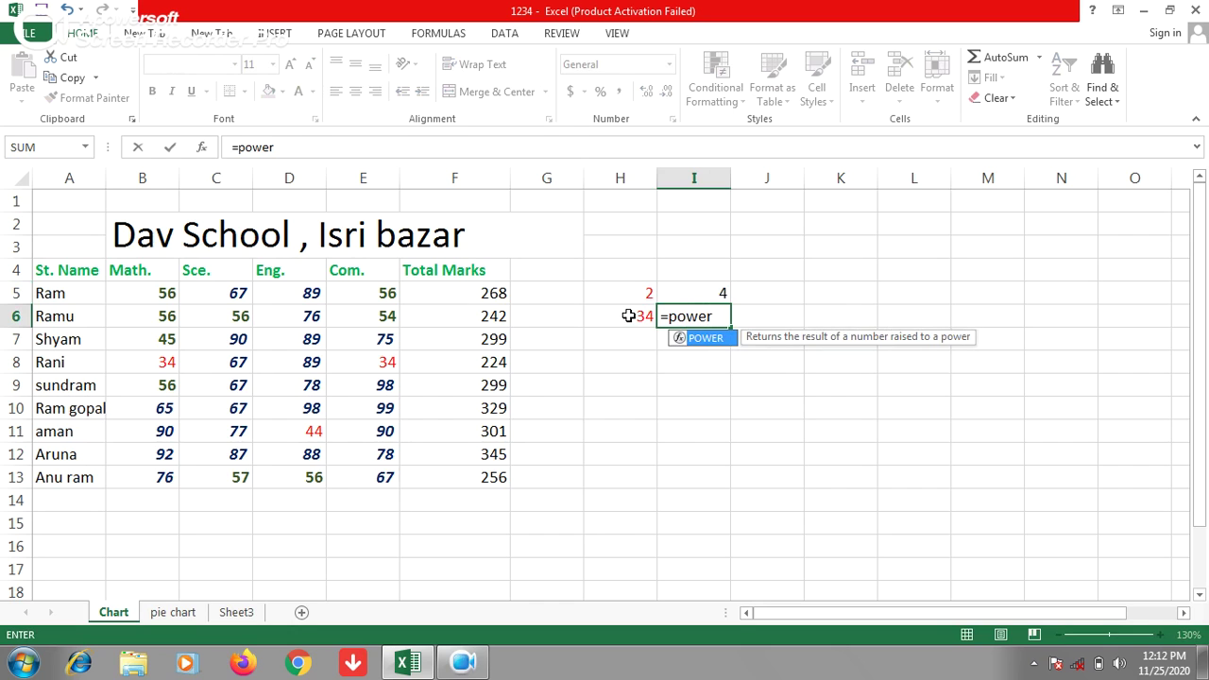
pyautogui.write('(')
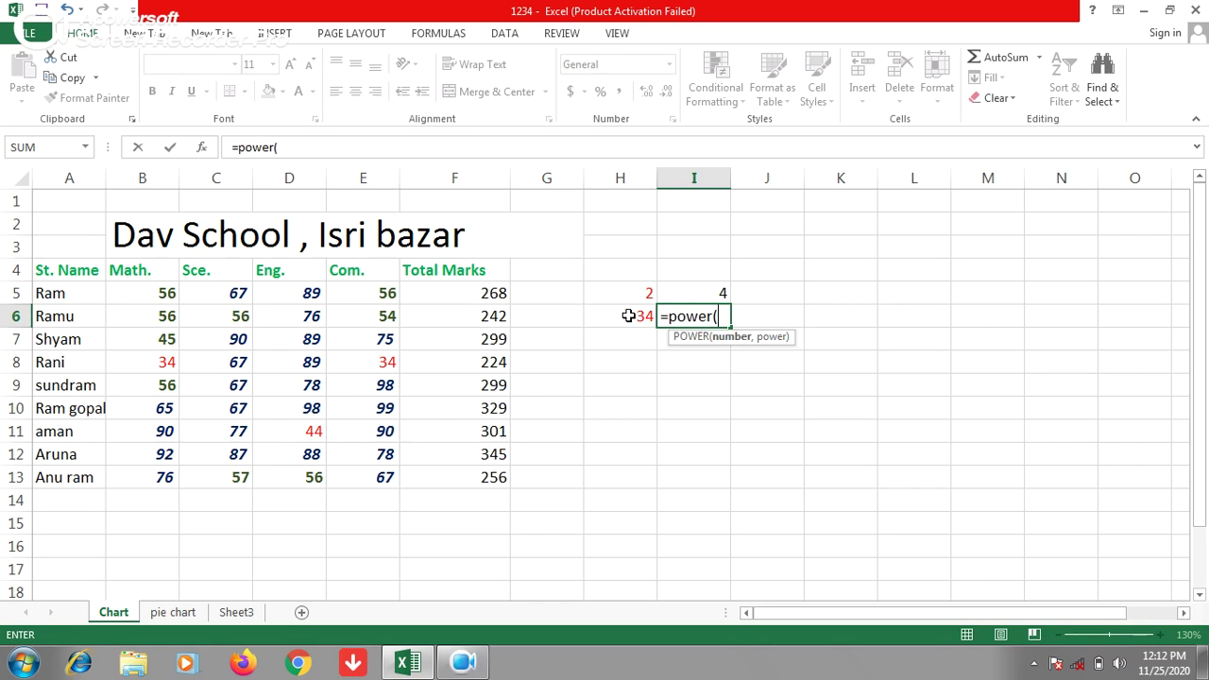
pyautogui.click(628, 316)
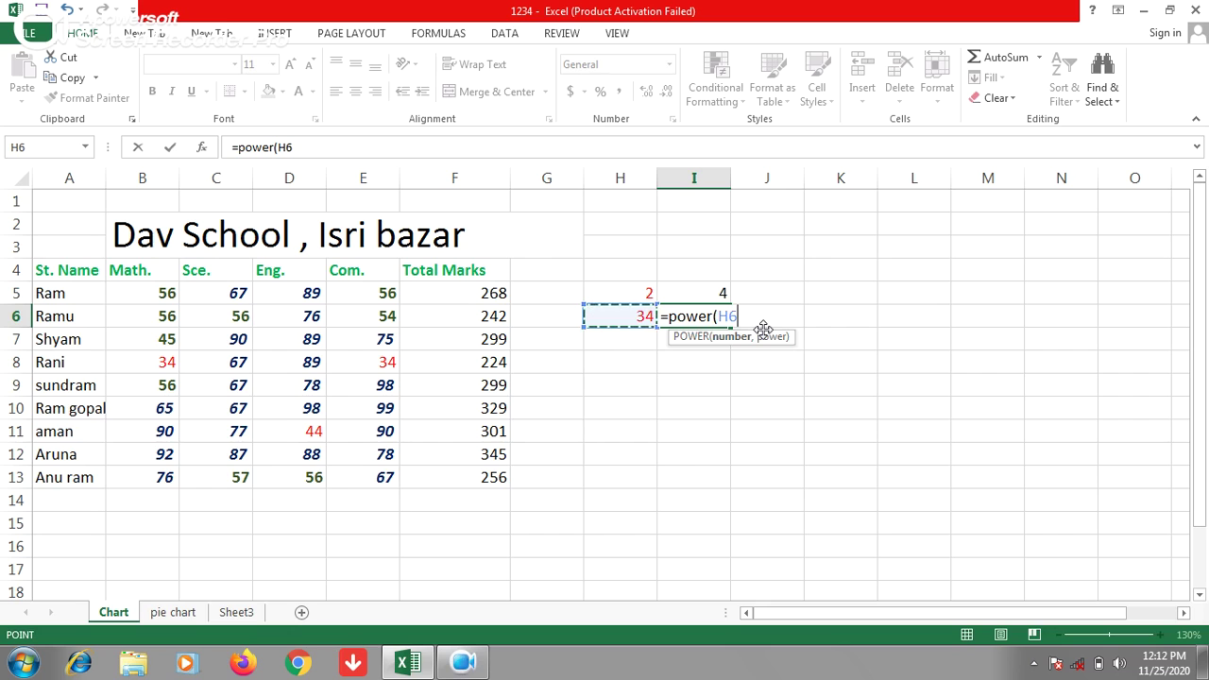
pyautogui.write(',2')
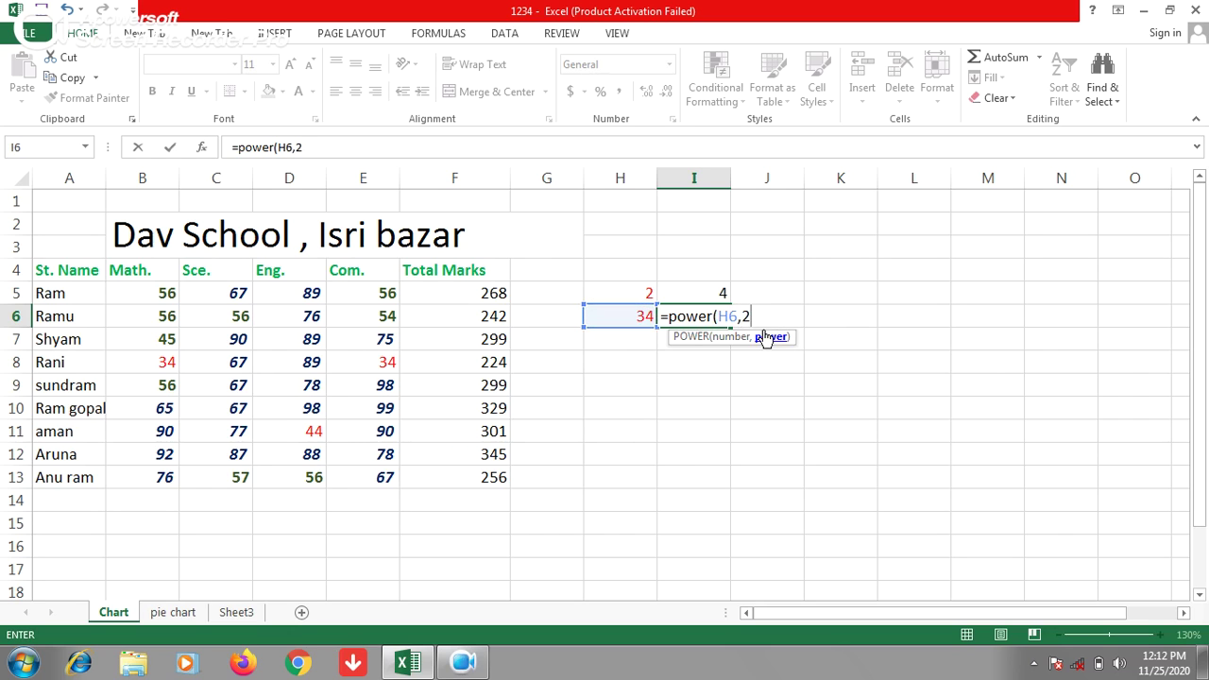
pyautogui.press('Return')
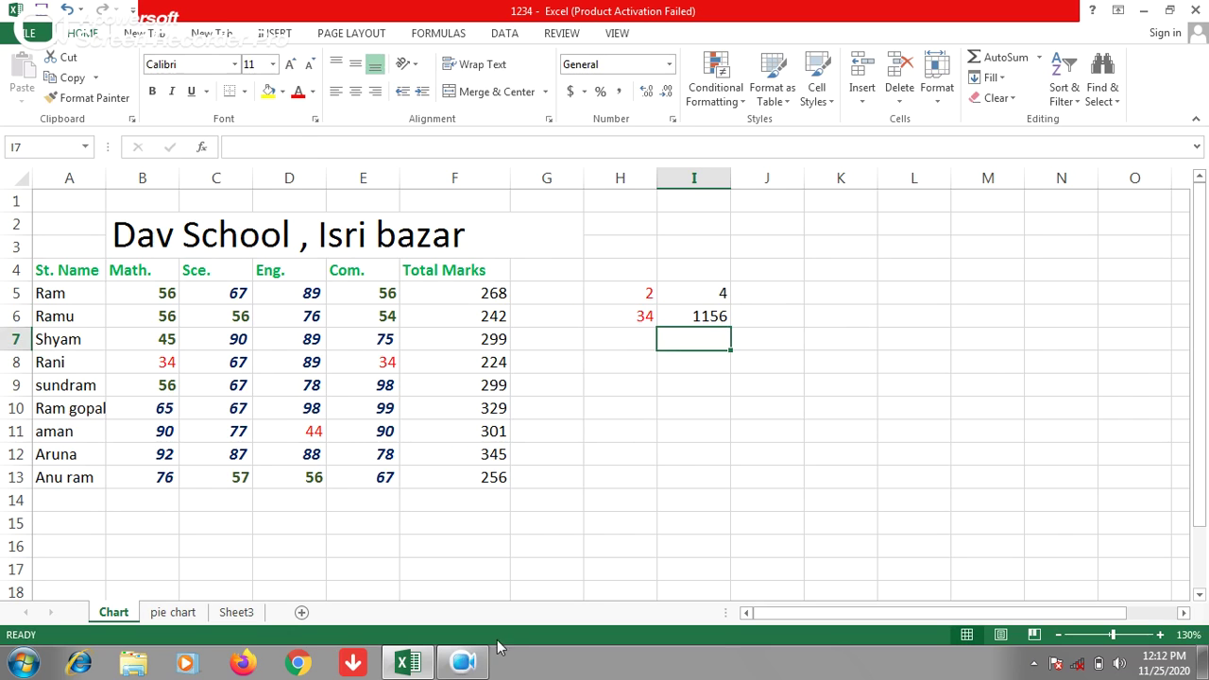
pyautogui.click(463, 664)
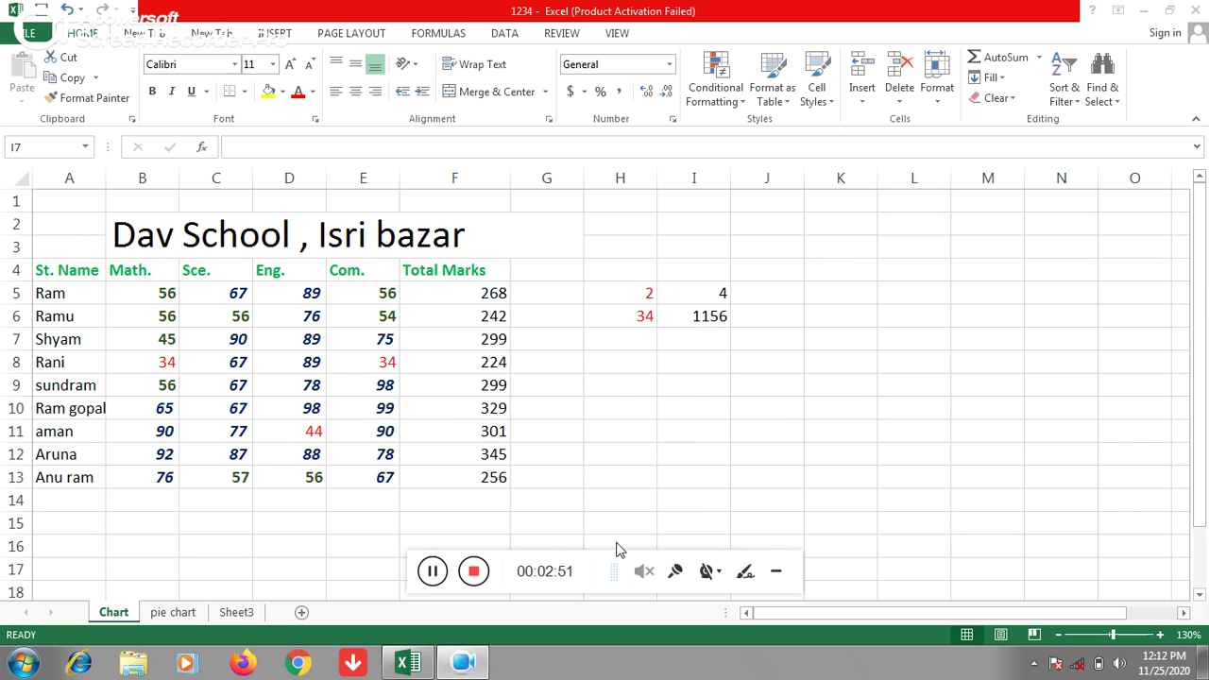
pyautogui.press('Up')
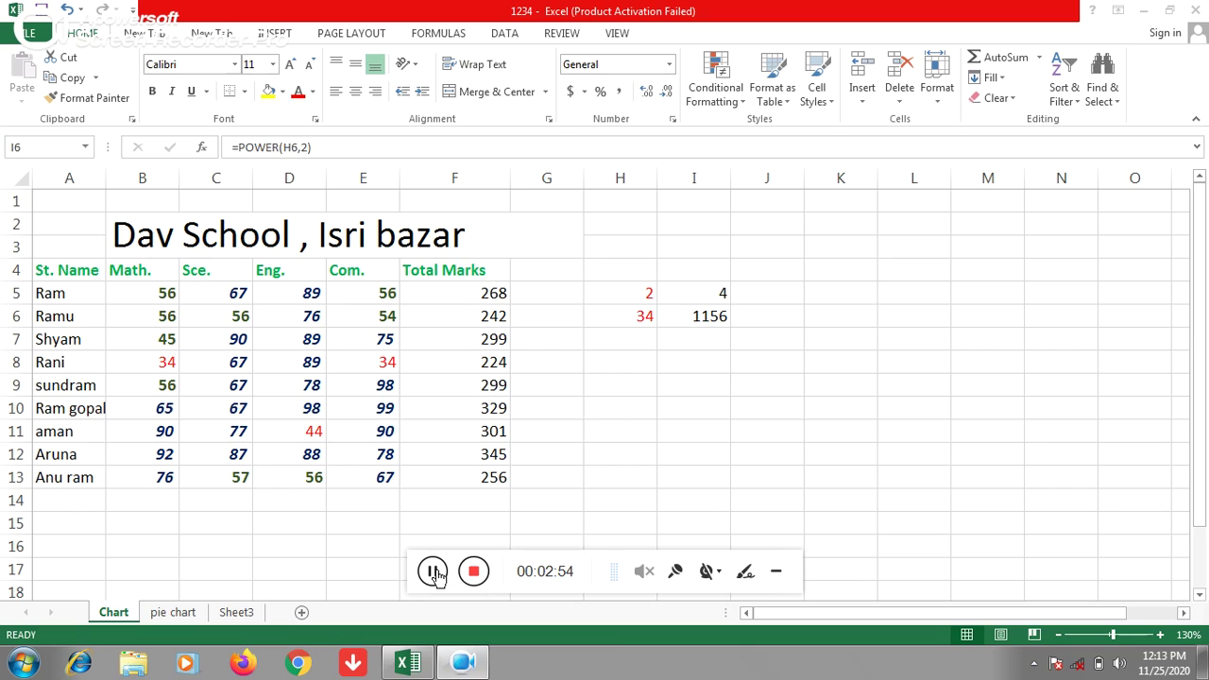